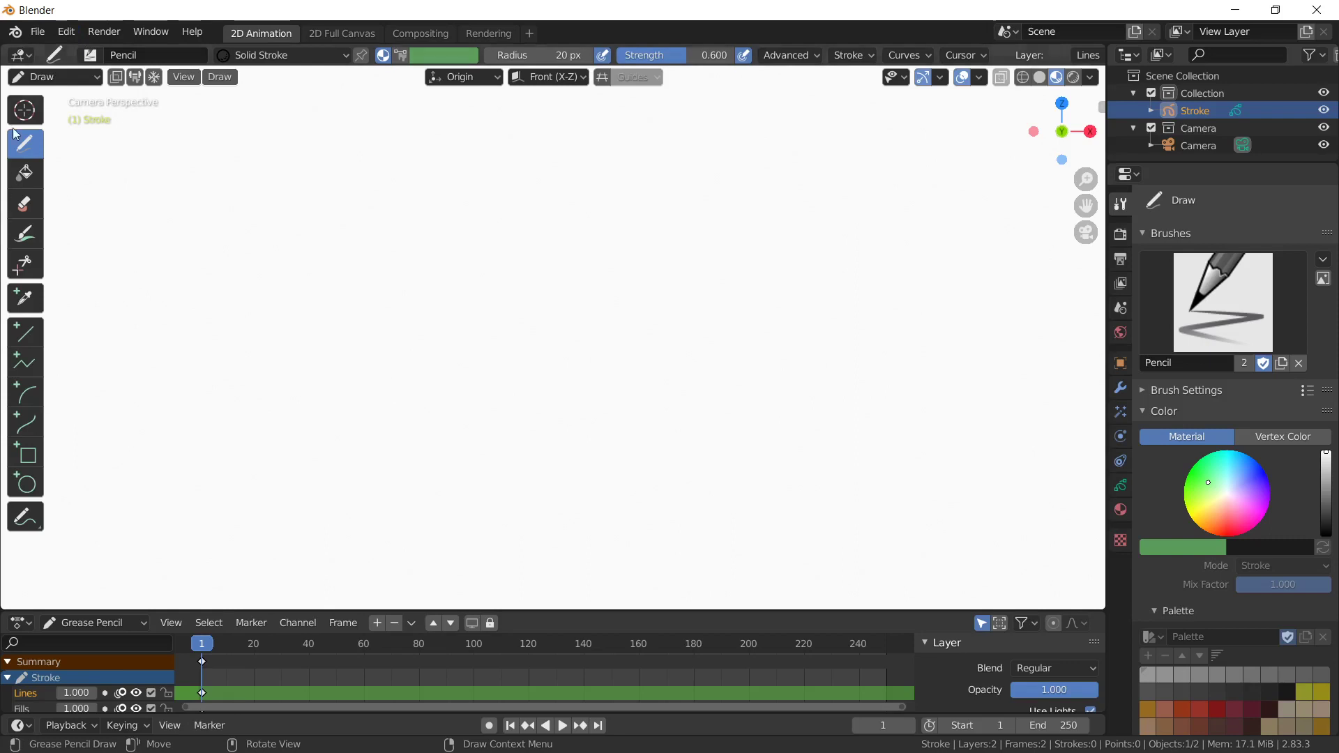
Give the Pencil brush a violet-blue vertex colour, 110 px radius and 1.000 strength
left_click(98, 75)
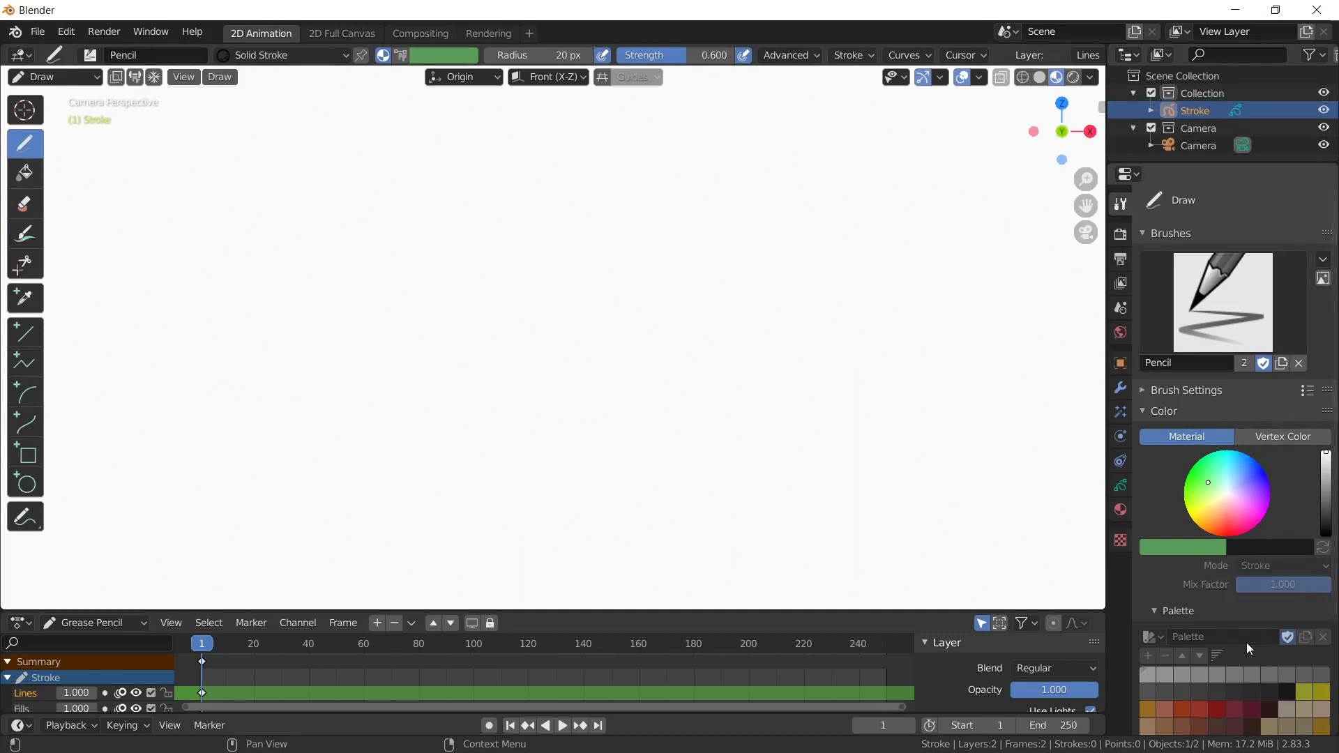
scroll(1240, 705, "down", 3)
scroll(1280, 667, "down", 2)
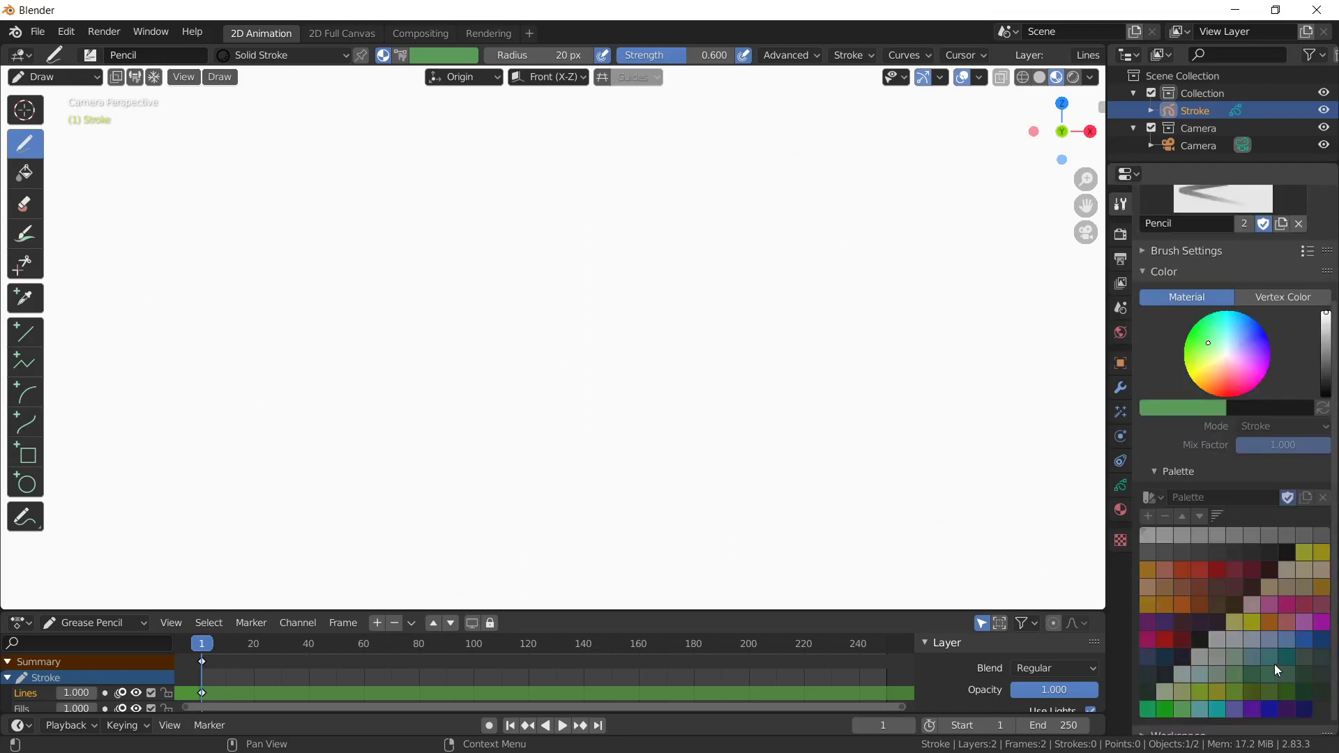
scroll(1270, 657, "down", 1)
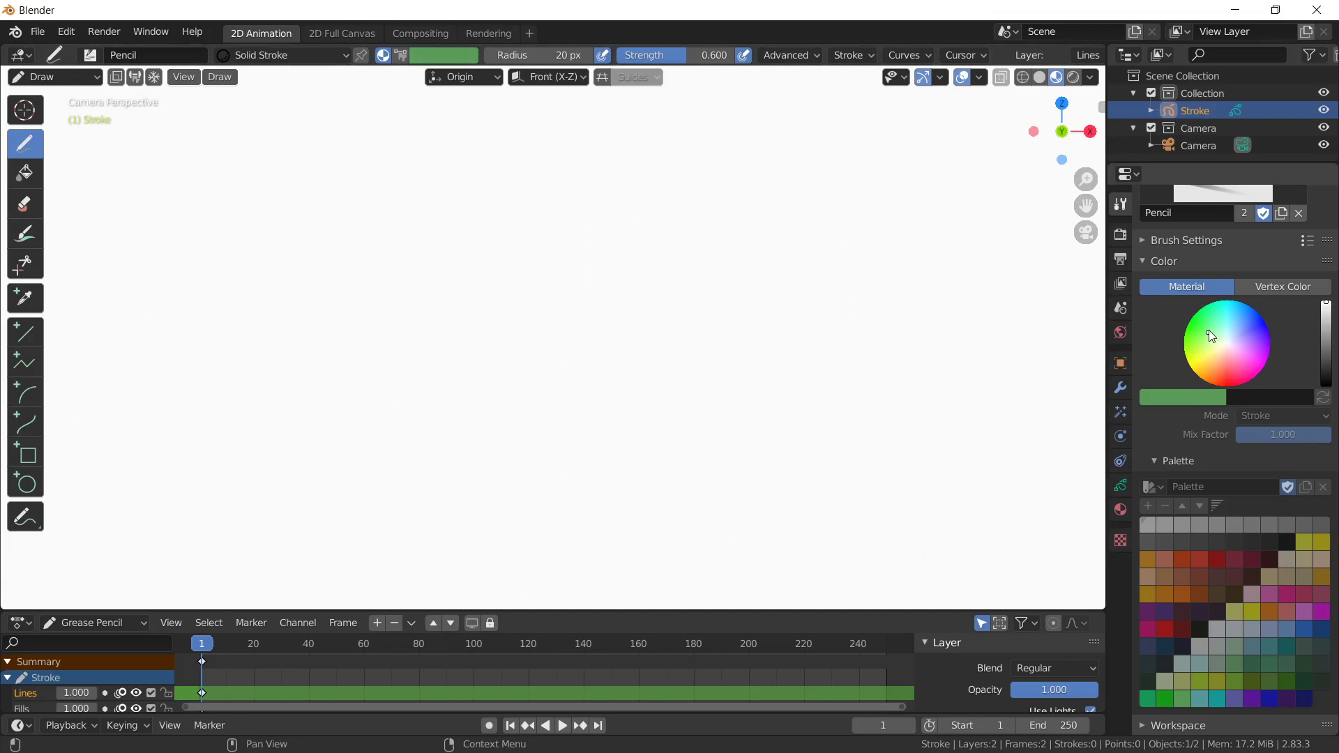
left_click(1273, 290)
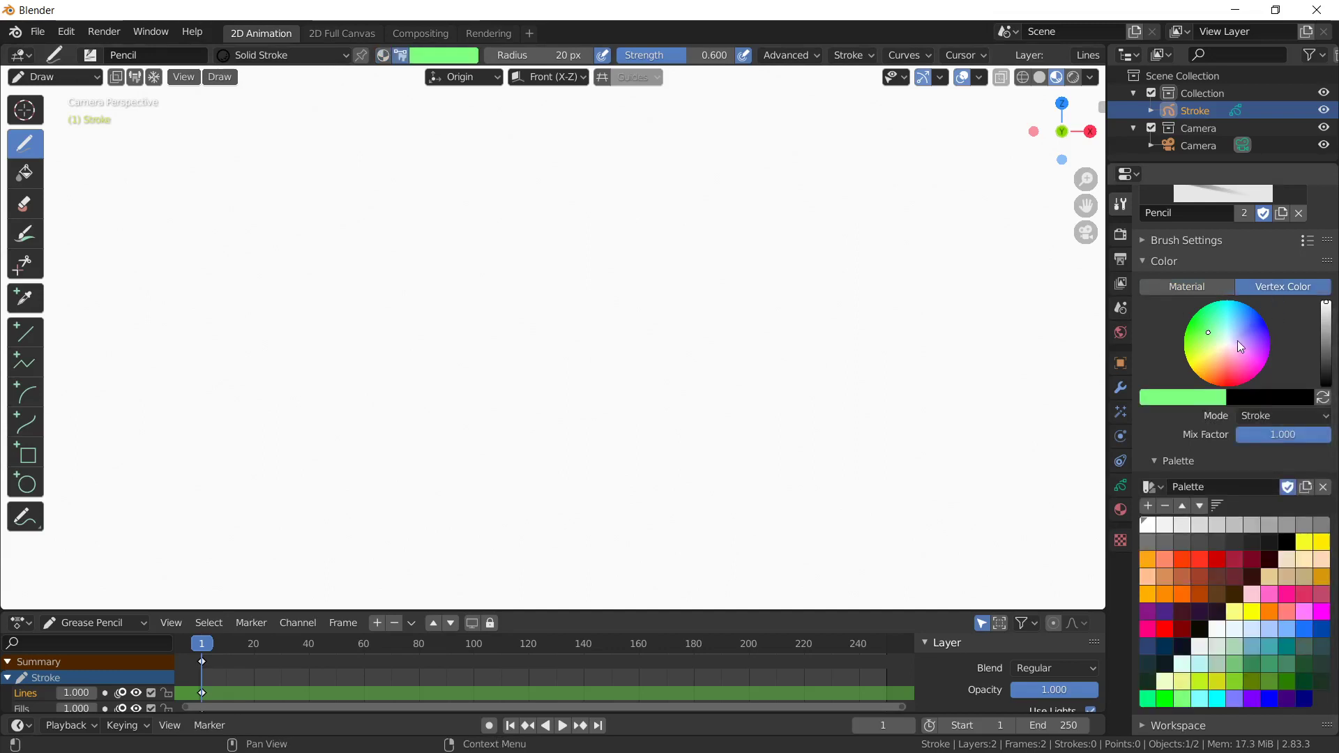
left_click(1247, 320)
left_click(1252, 326)
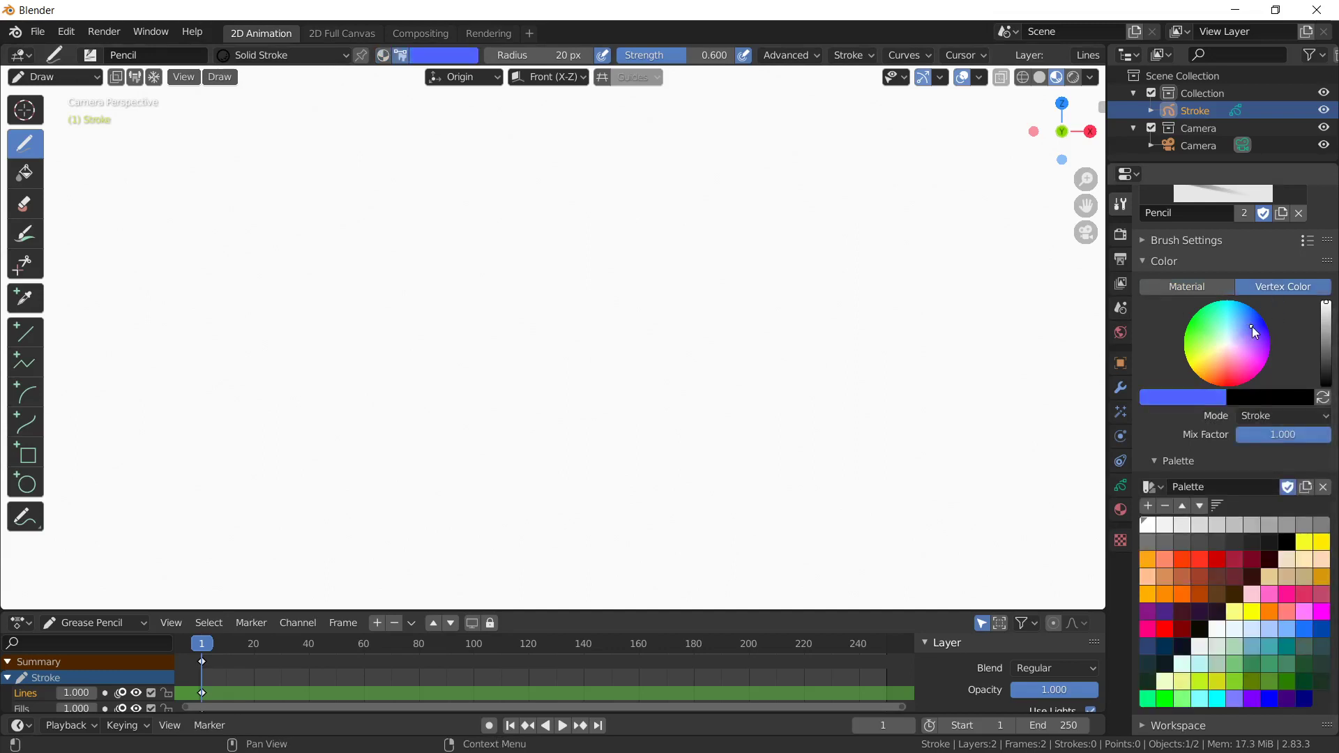
left_click_drag(537, 55, 564, 61)
left_click_drag(662, 55, 704, 56)
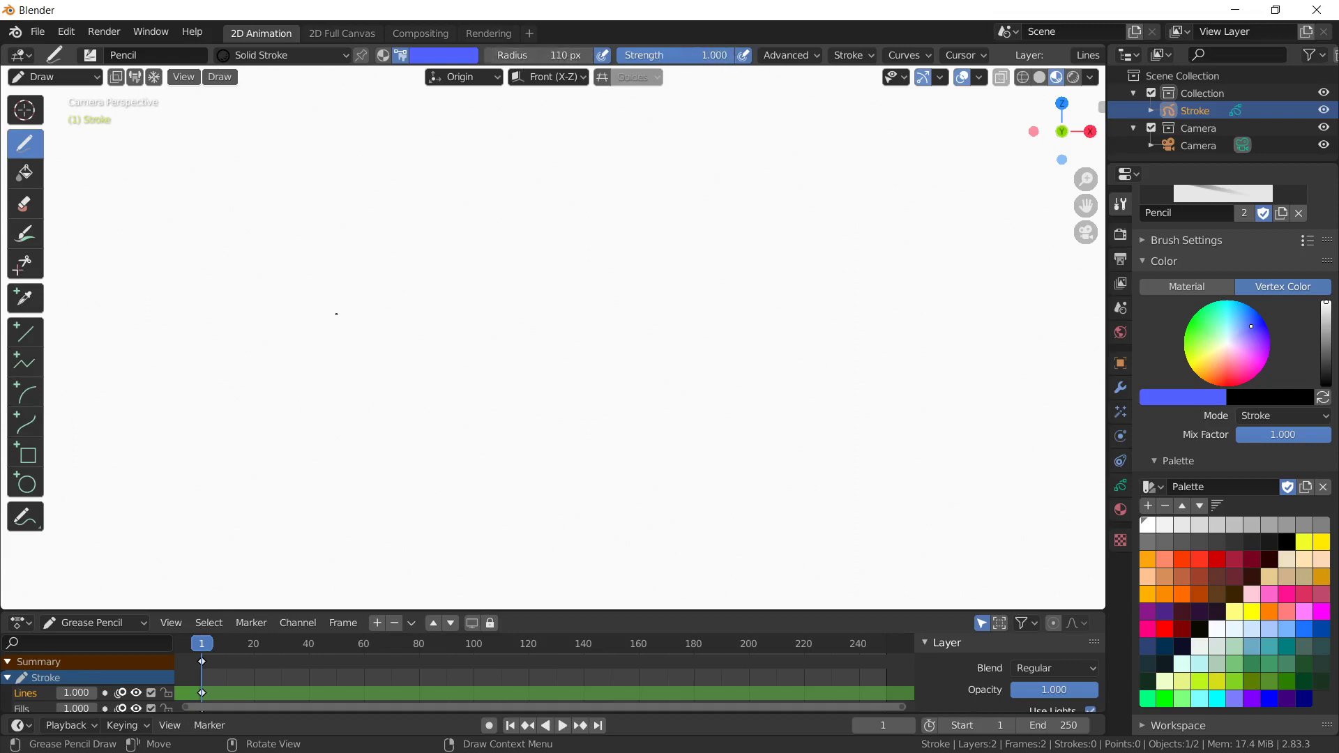
Draw two test strokes across the canvas and undo both, leaving it empty
left_click_drag(329, 243, 747, 244)
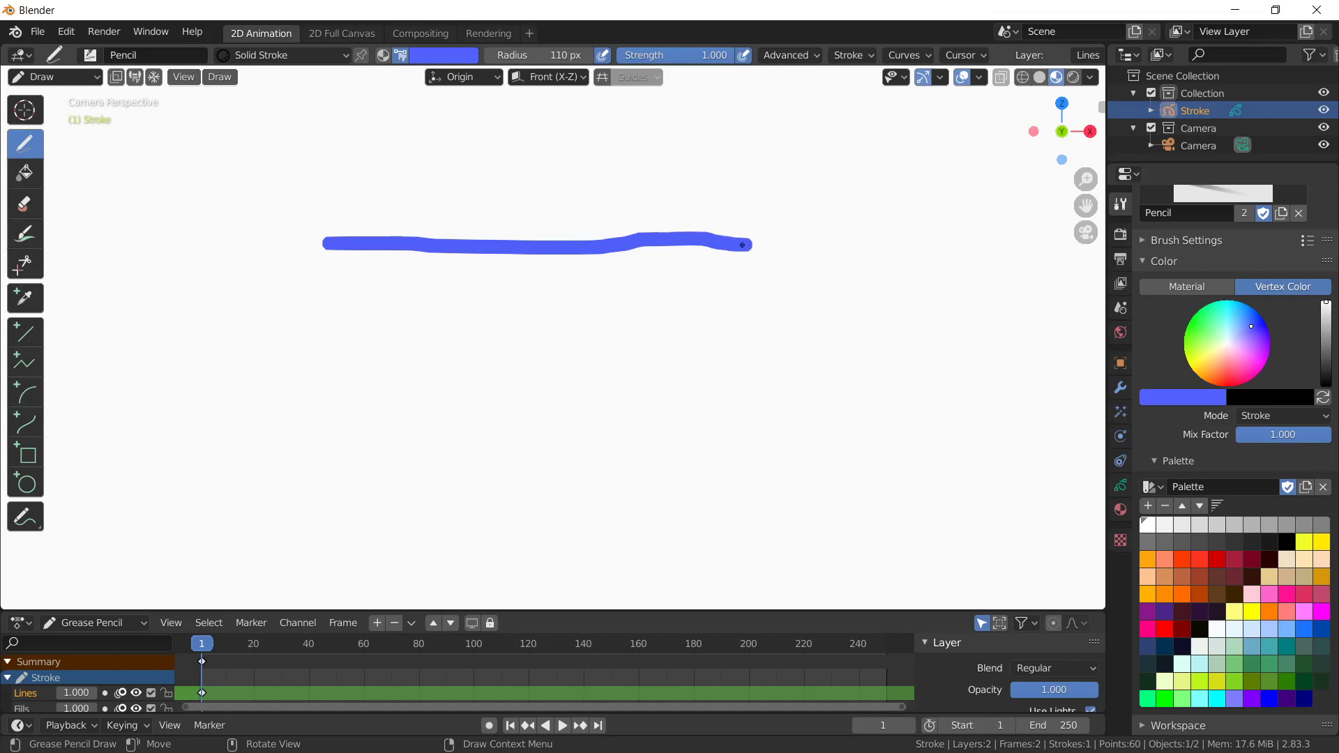
key("ctrl+z")
left_click_drag(356, 244, 654, 260)
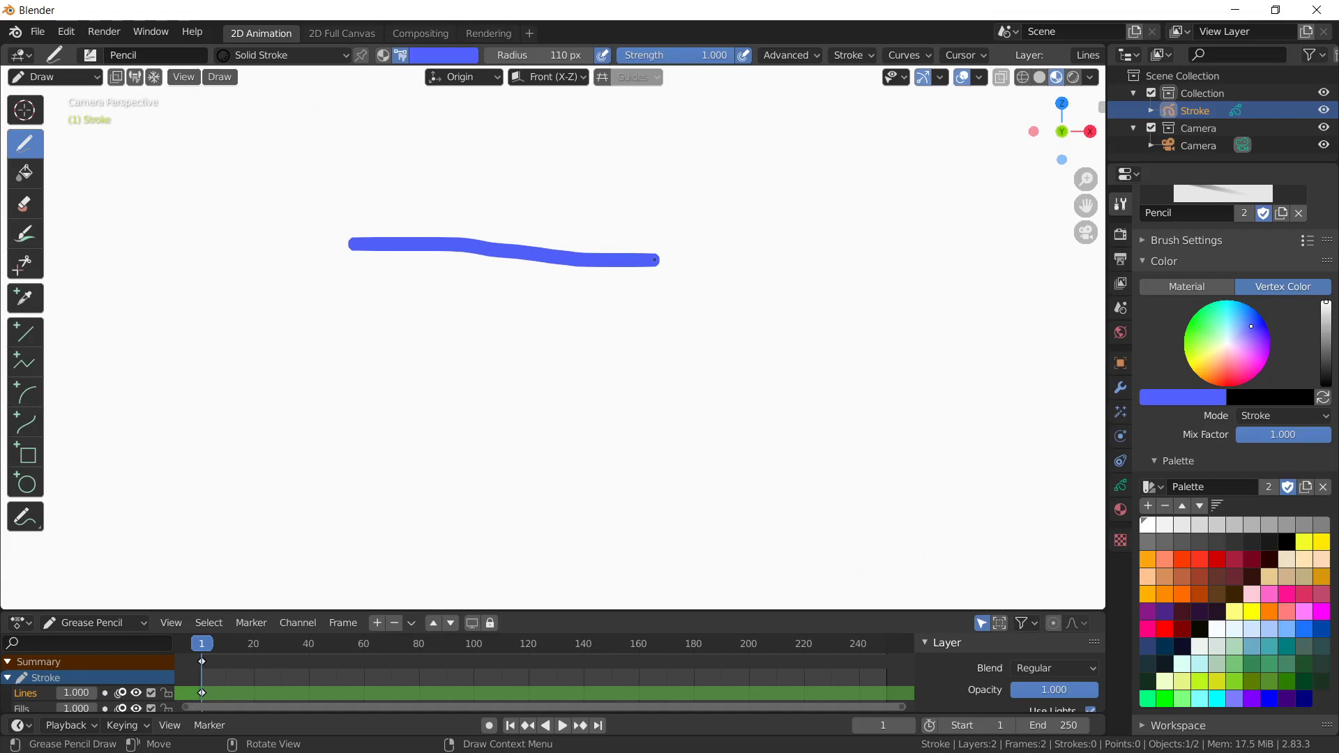
left_click_drag(654, 260, 657, 260)
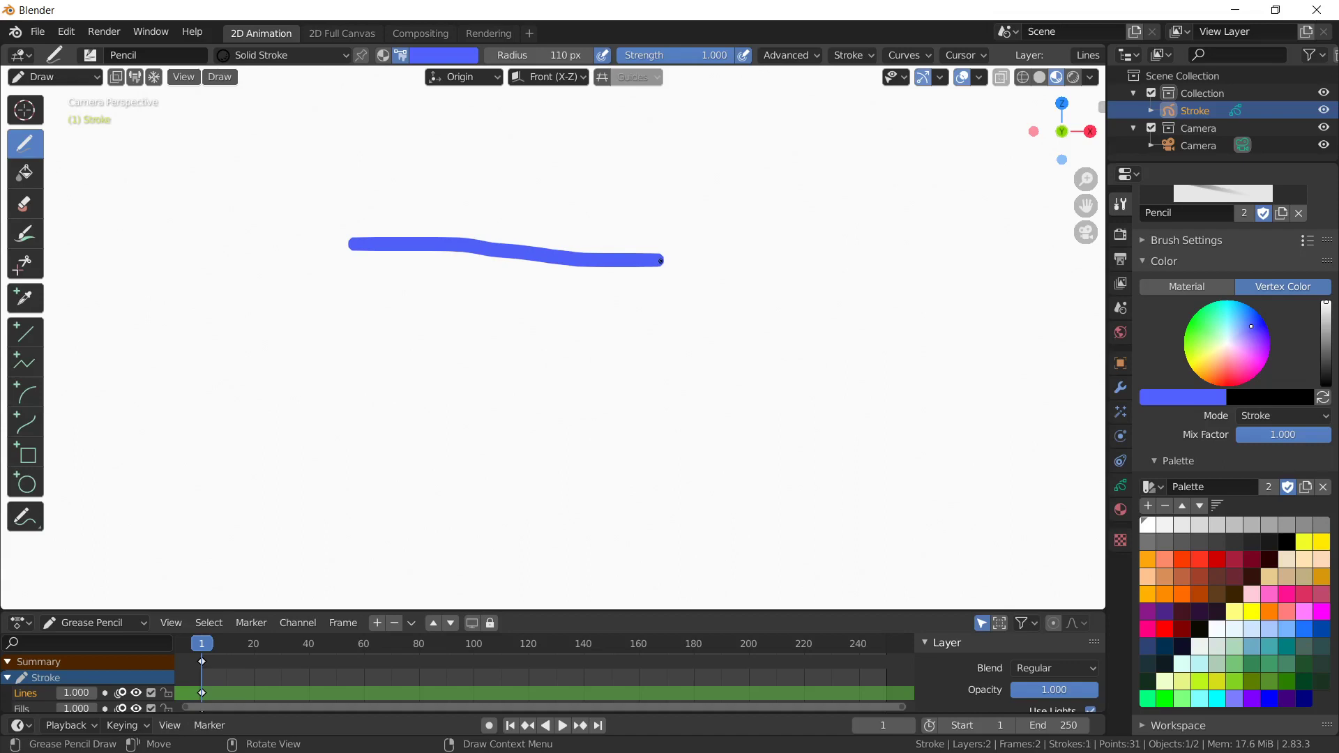
key("ctrl+z")
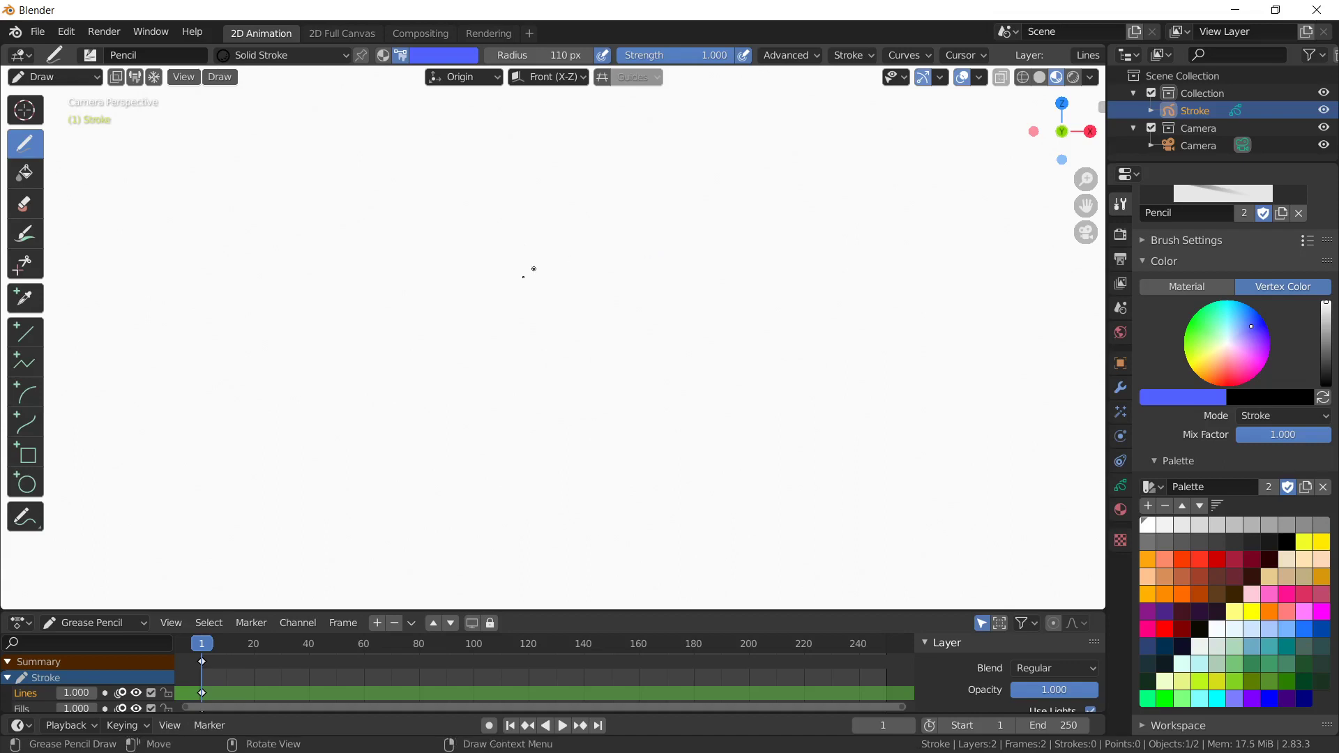
Draw a straight horizontal blue line across the upper canvas with the Line tool
left_click(27, 335)
left_click_drag(272, 288, 696, 288)
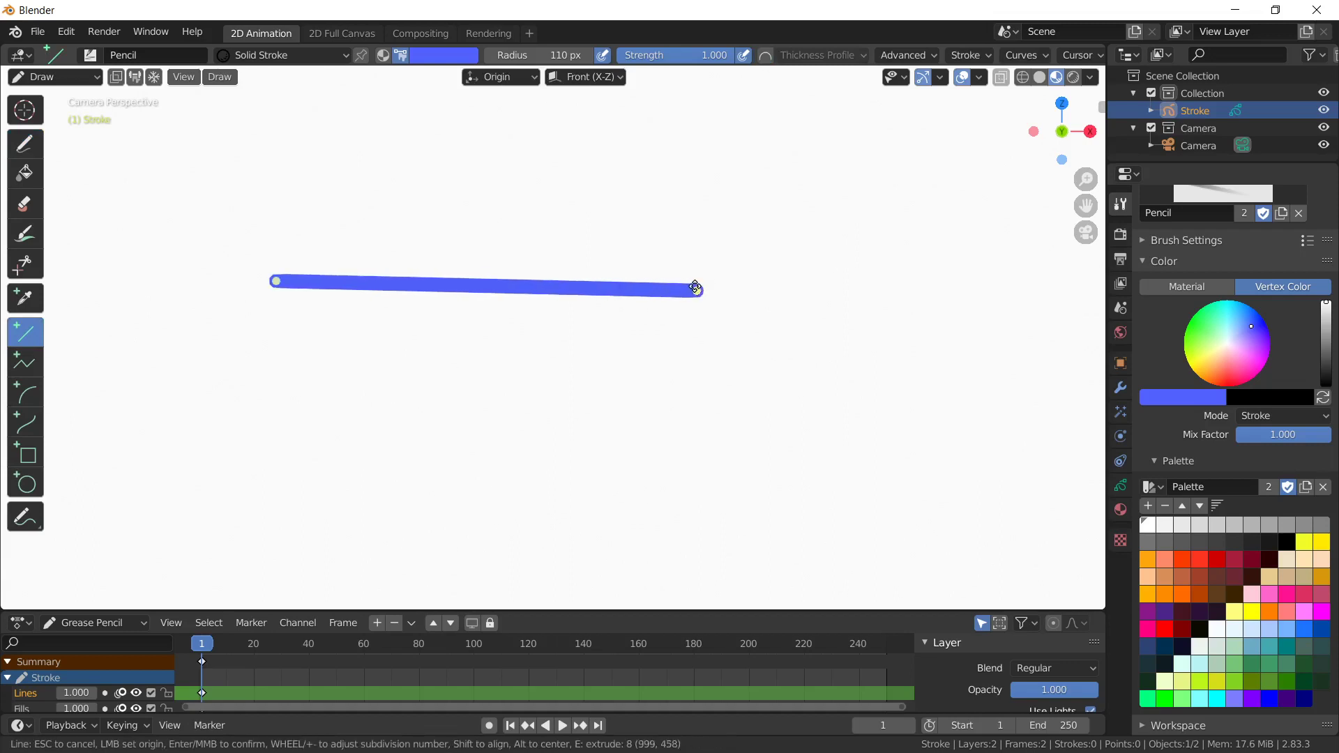
key("Return")
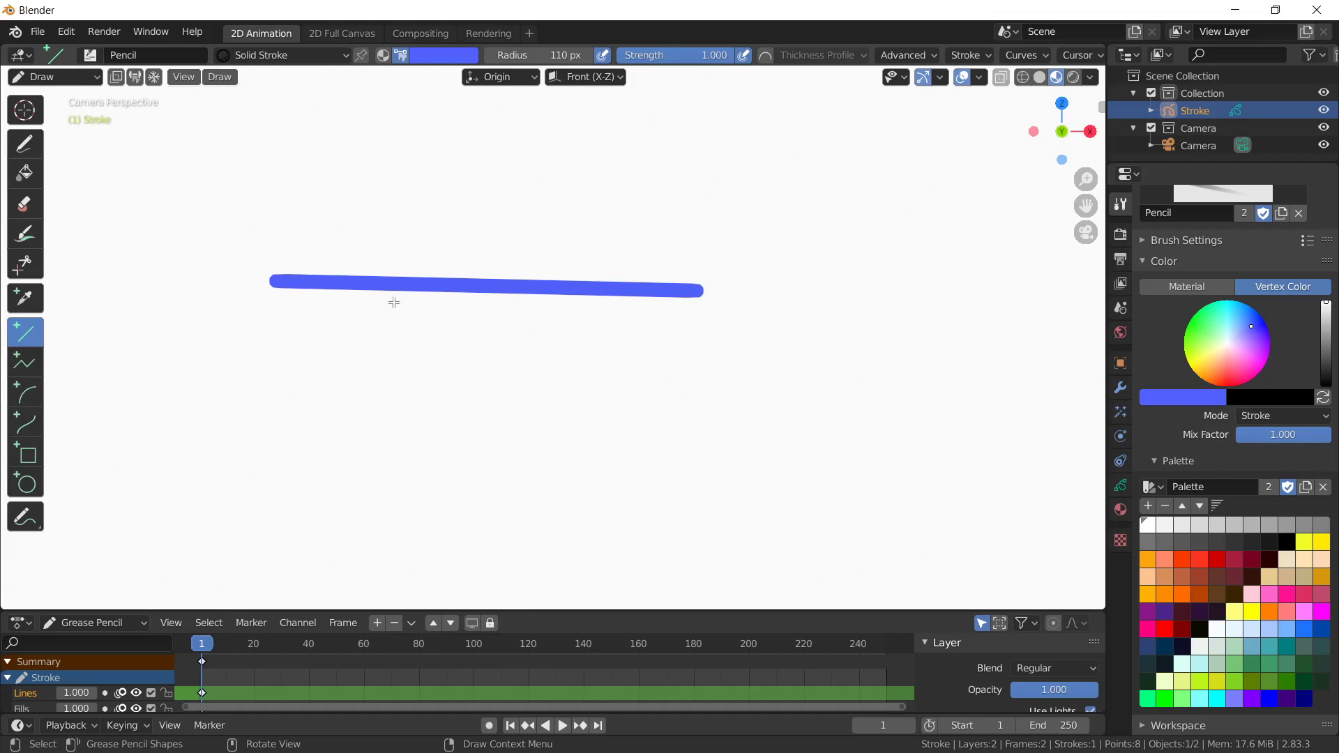
left_click(71, 75)
In Edit Mode with point select, dissolve the line's three middle points
left_click(68, 115)
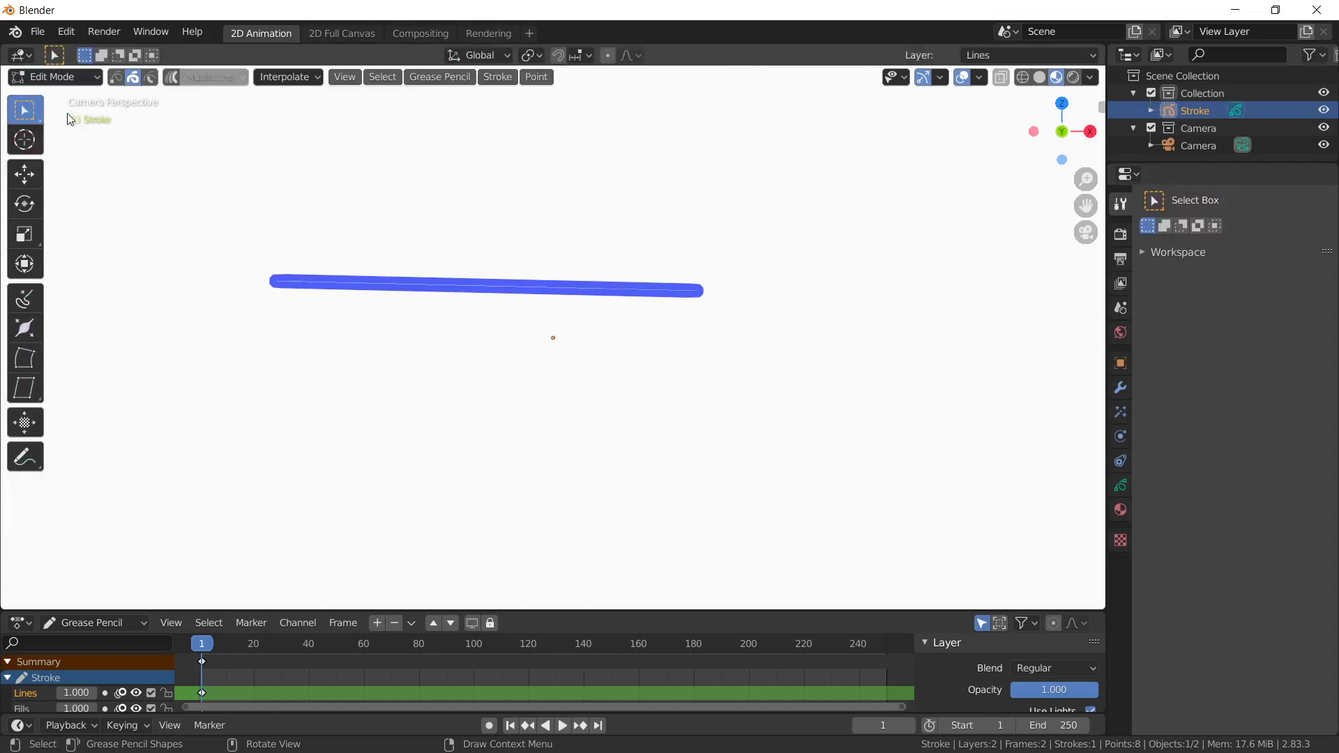
left_click(116, 76)
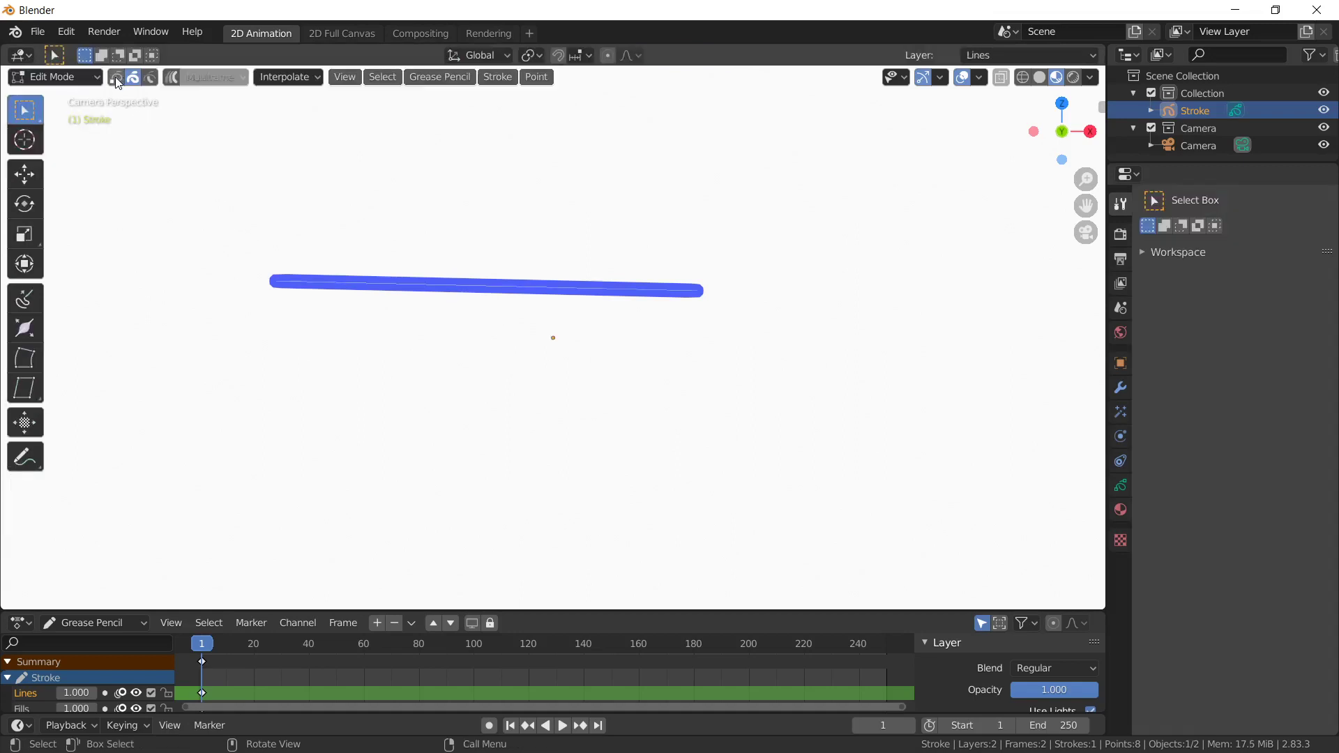
mouse_move(248, 245)
left_mouse_down()
mouse_move(271, 284)
mouse_move(793, 337)
left_mouse_up()
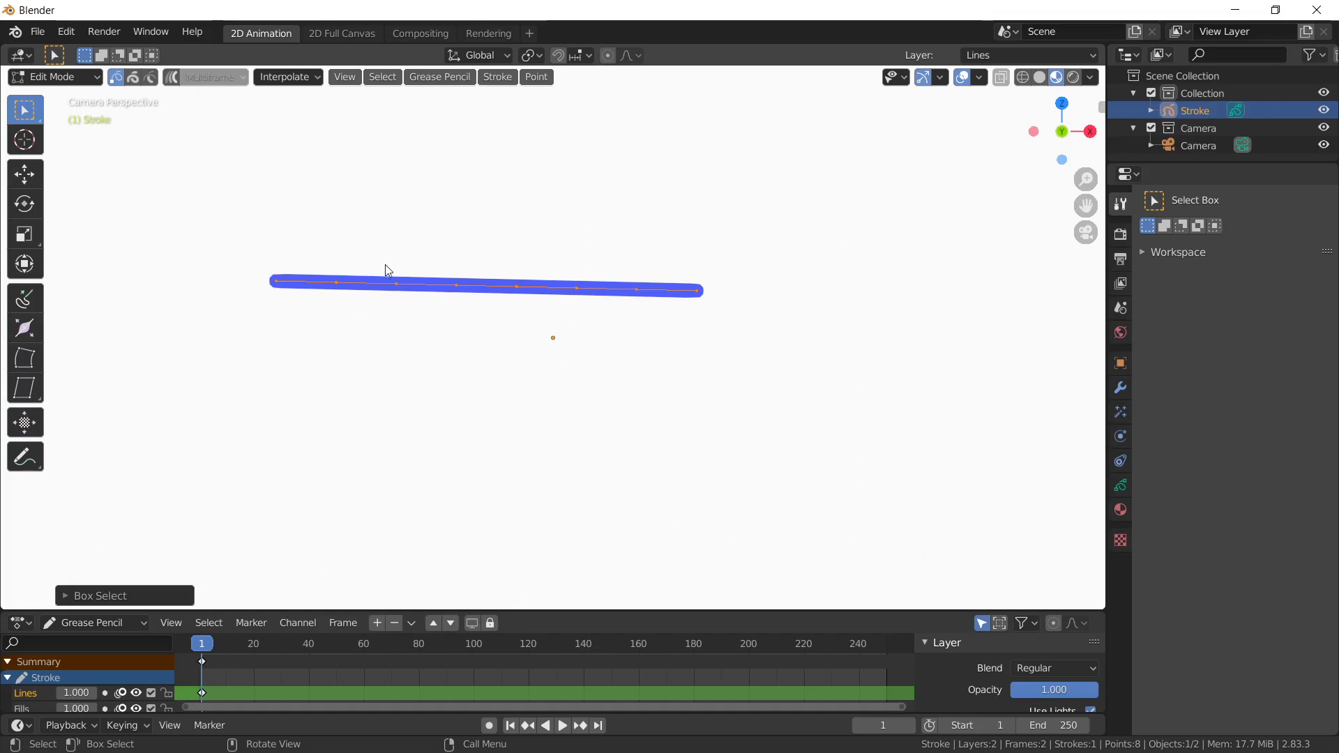
mouse_move(386, 266)
left_mouse_down()
mouse_move(439, 311)
mouse_move(538, 317)
left_mouse_up()
left_click(538, 76)
key("x")
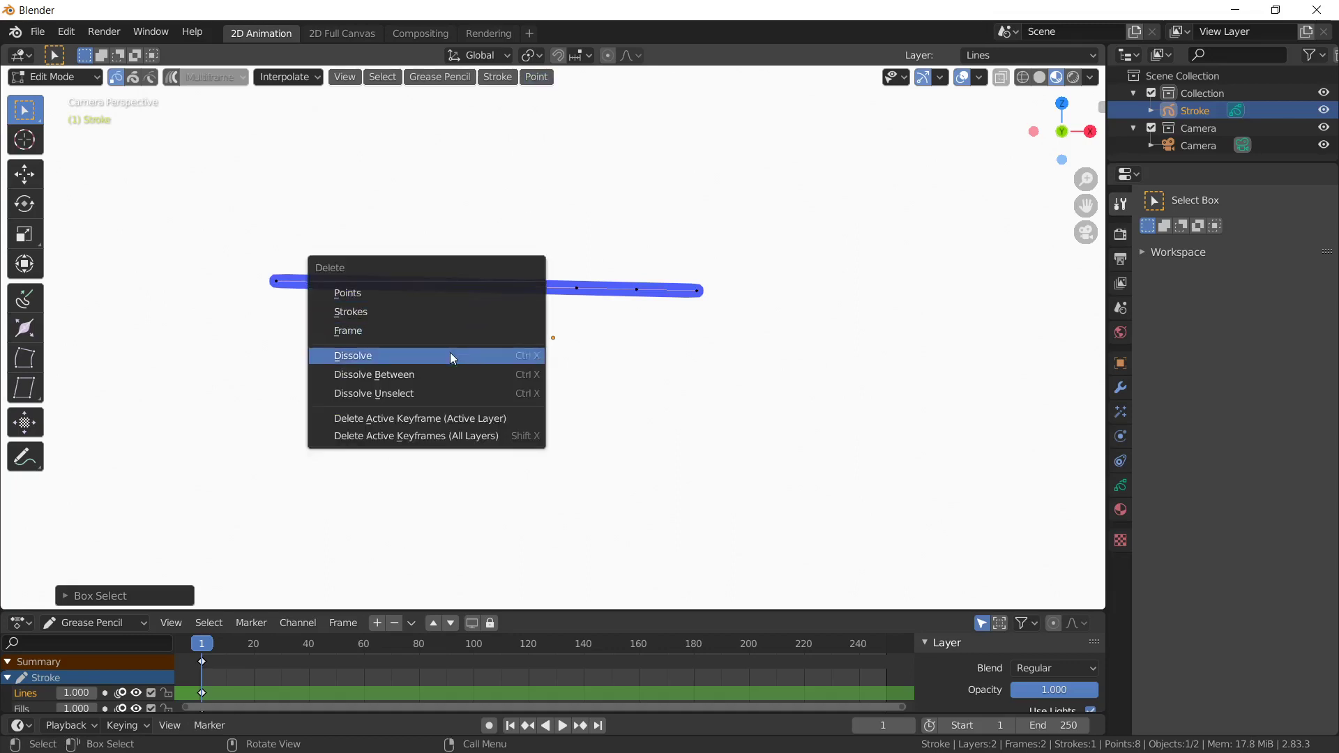
left_click(450, 356)
Deselect all points and start pulling the second point downward
mouse_move(221, 208)
left_mouse_down()
mouse_move(441, 331)
mouse_move(739, 347)
left_mouse_up()
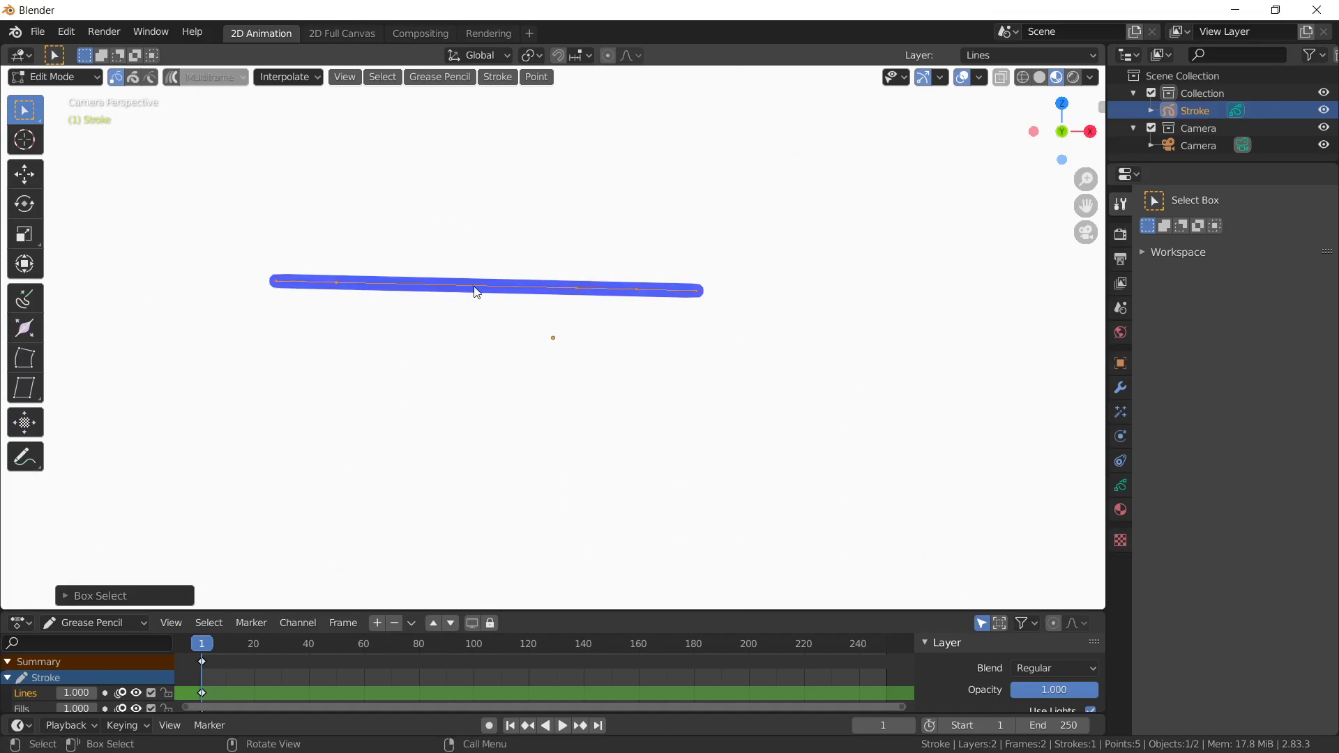
left_click(337, 282)
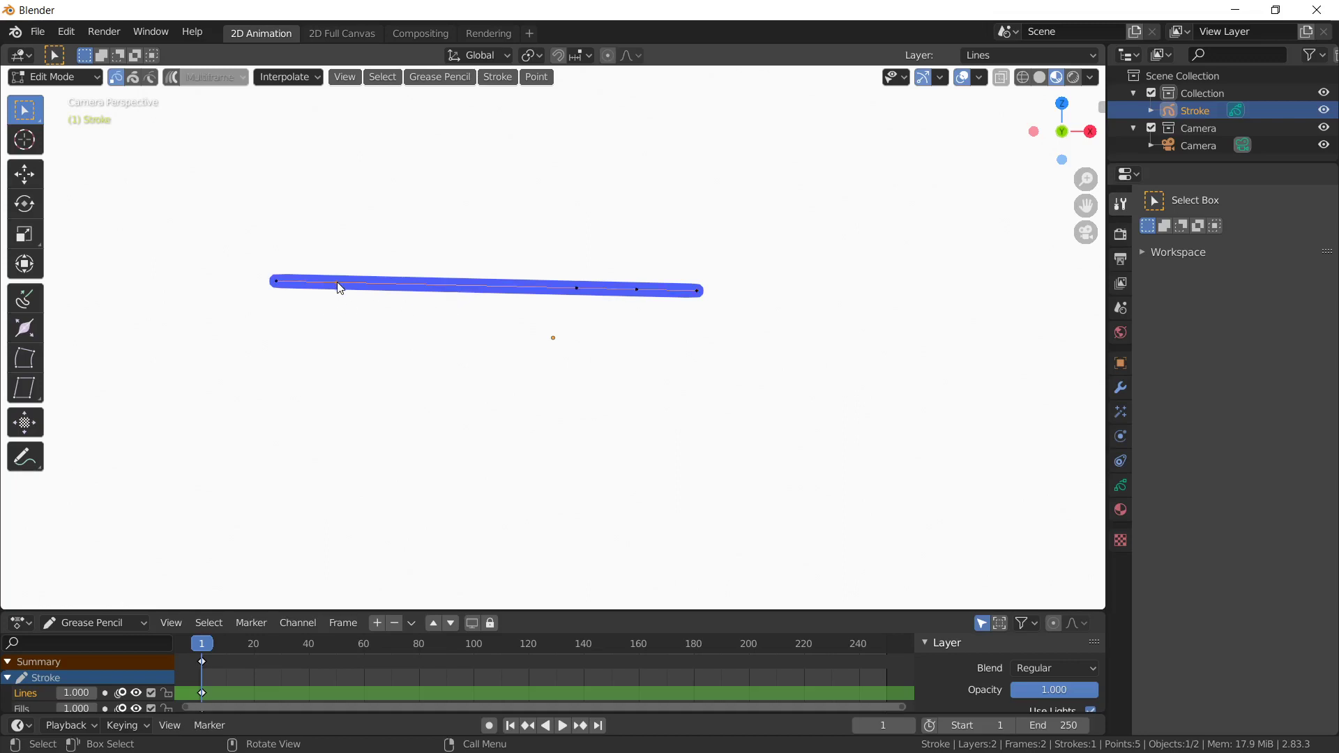
key("g")
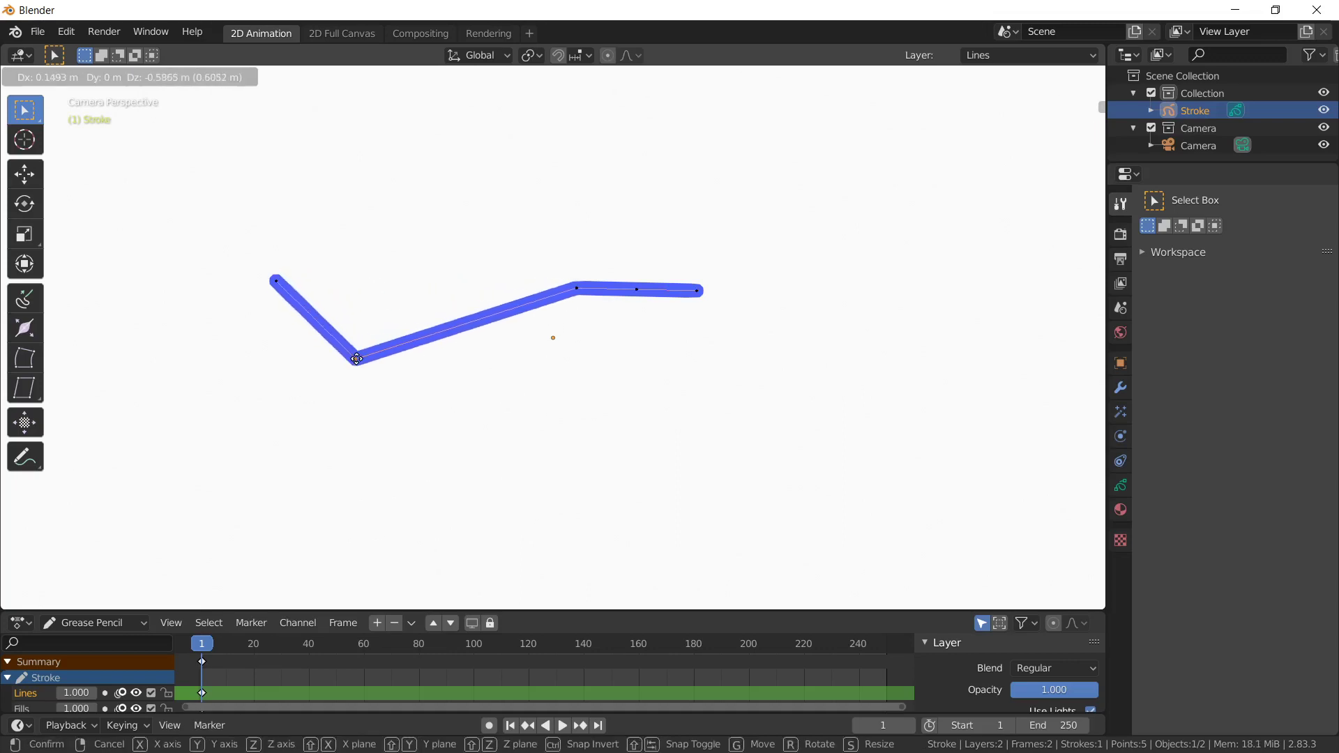
Drop the second and right-side points into dips and raise the central peak
left_click(357, 357)
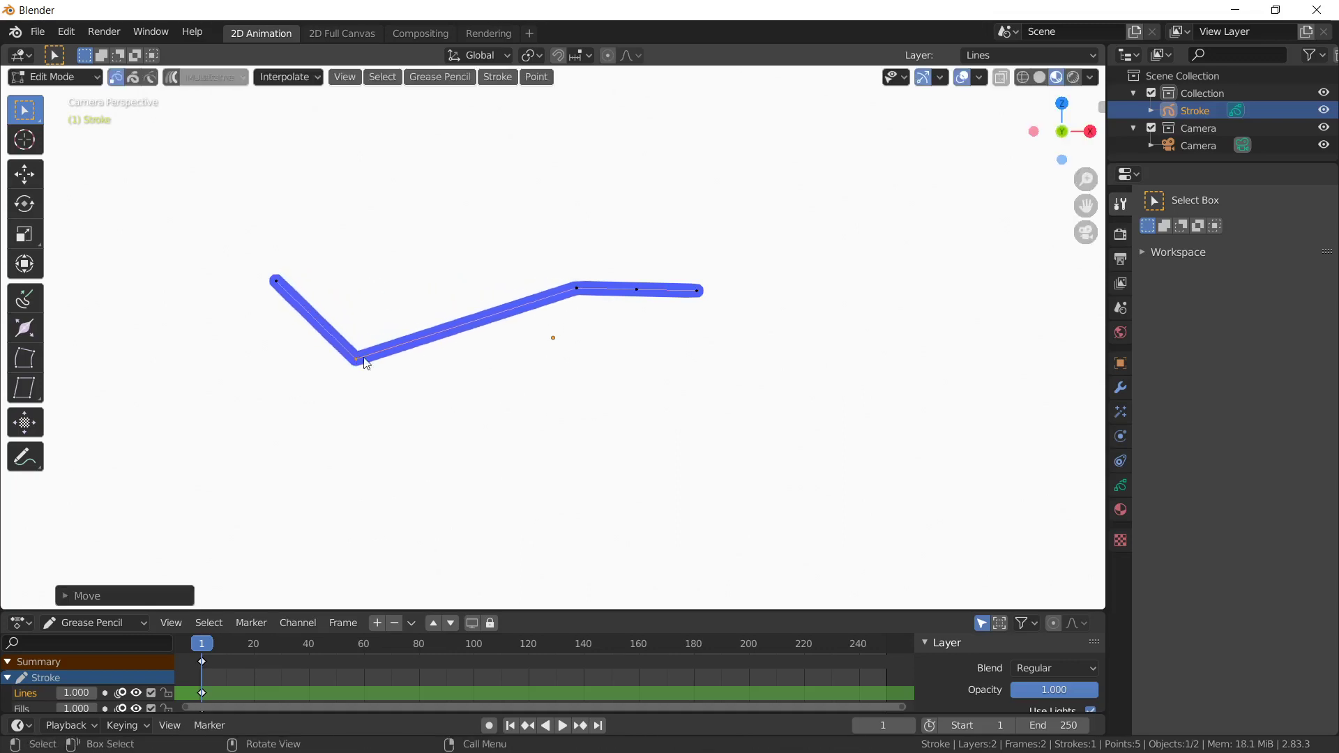
left_click(636, 290)
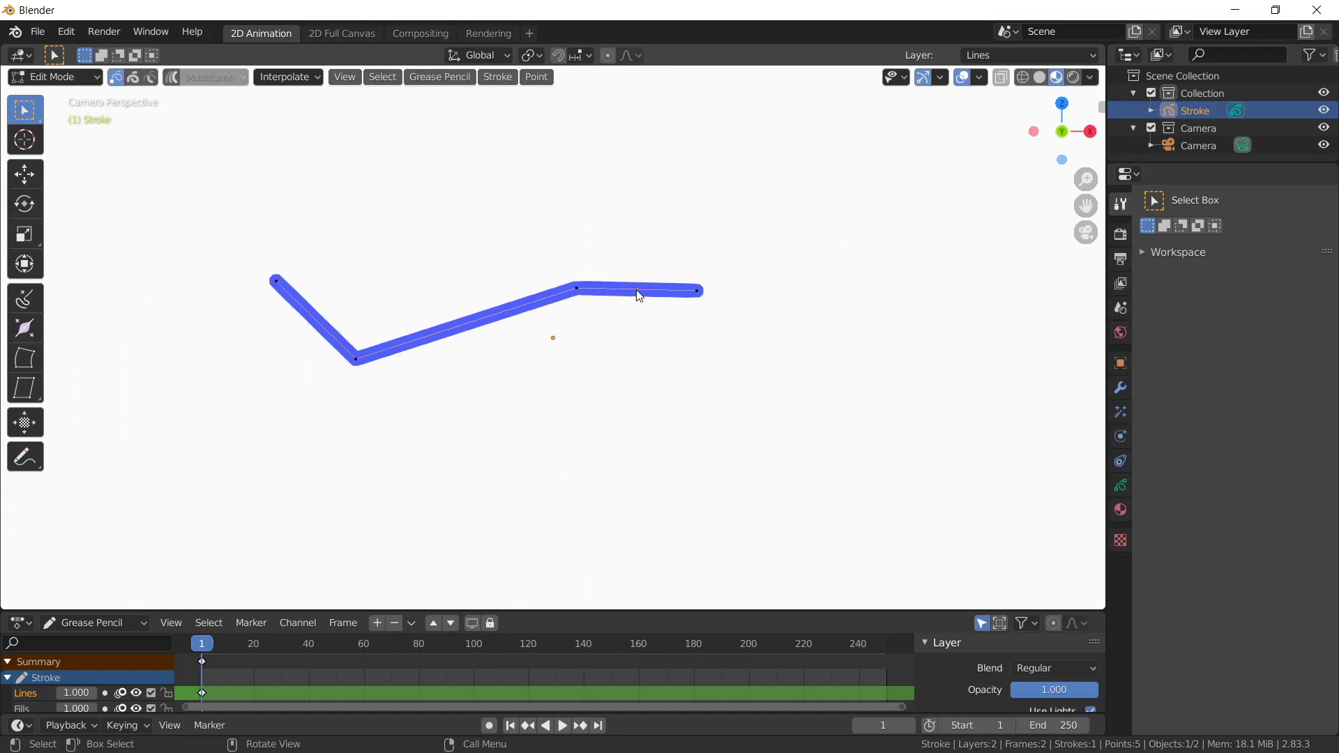
key("g")
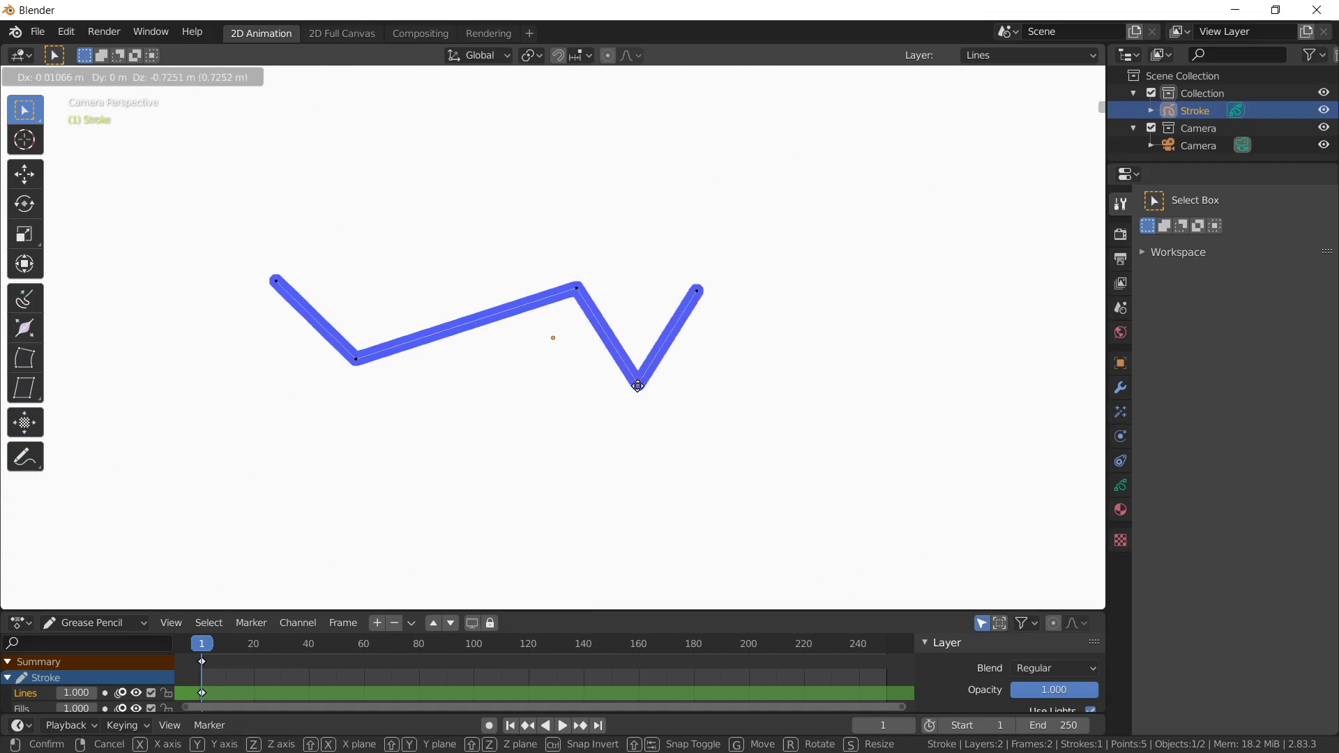
left_click(638, 388)
left_click(579, 290)
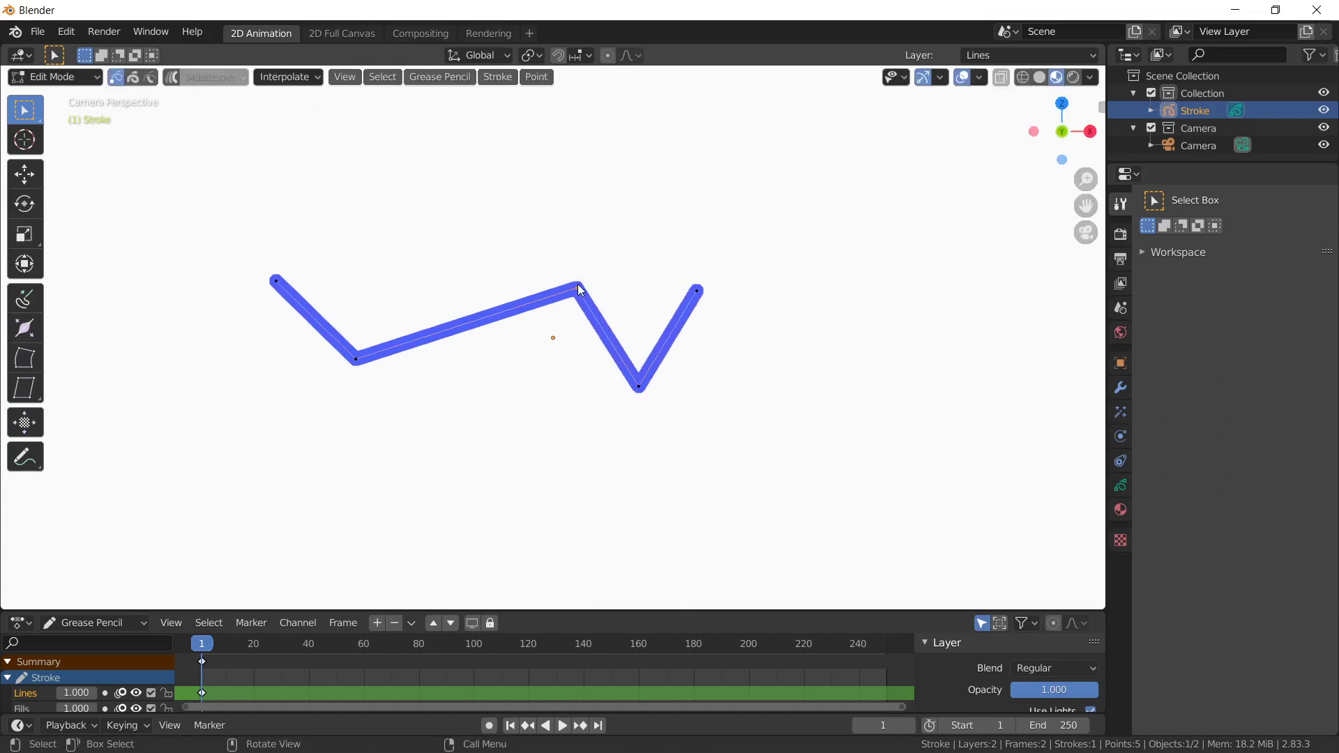
key("g")
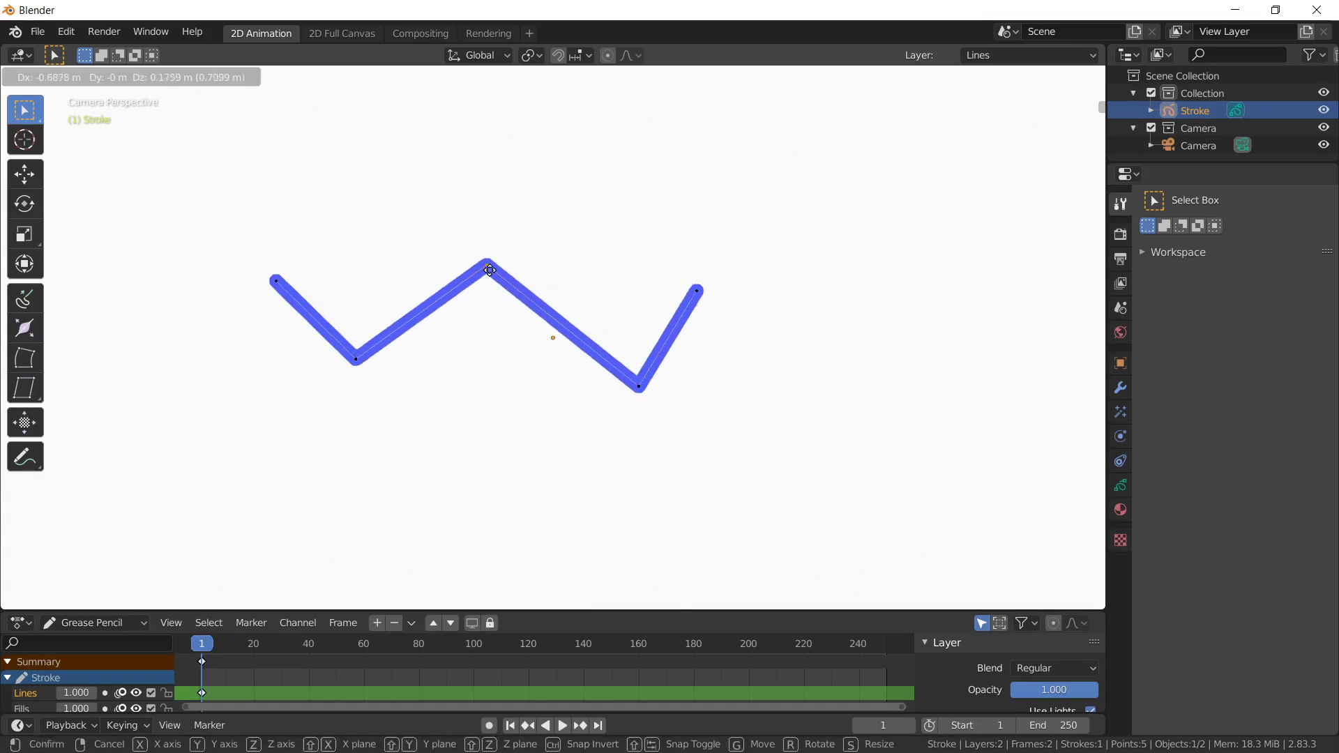
left_click(486, 262)
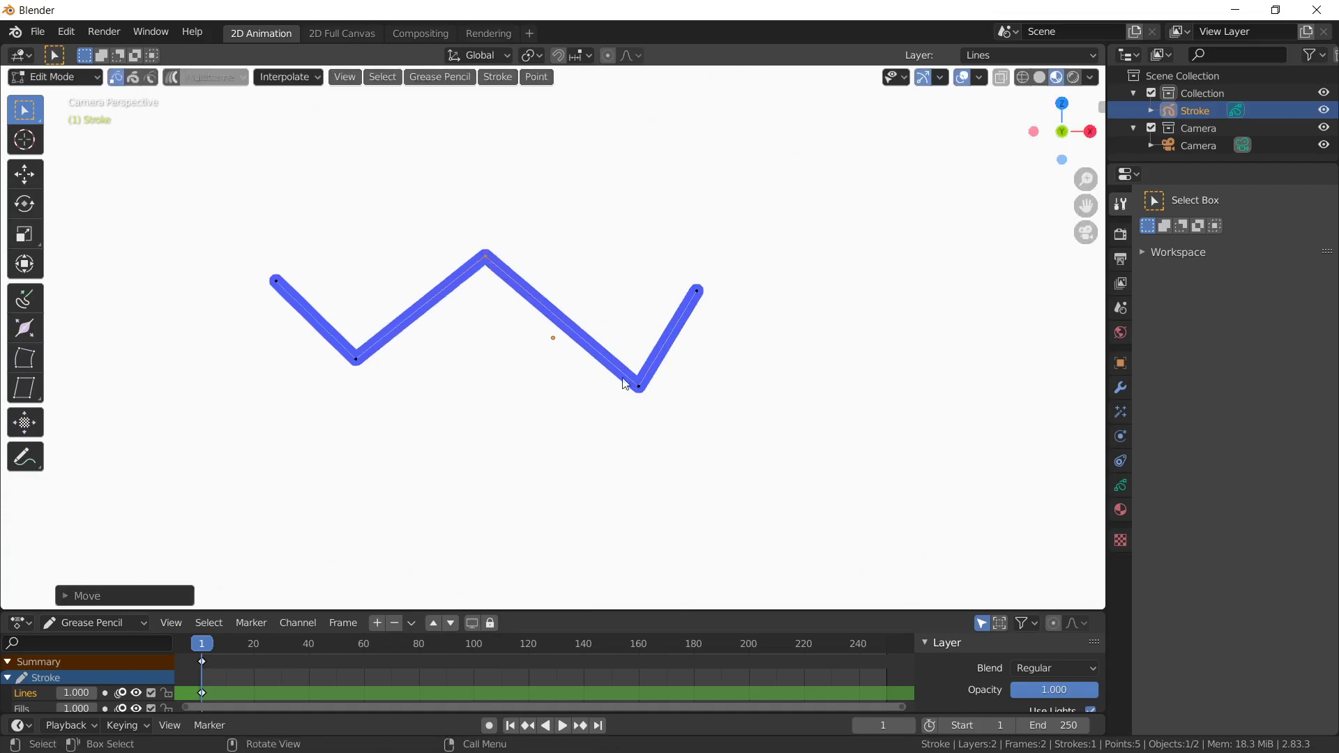
Nudge the bottom-right point up, lift the right endpoint outward, and extrude down from the peak
left_click(640, 390)
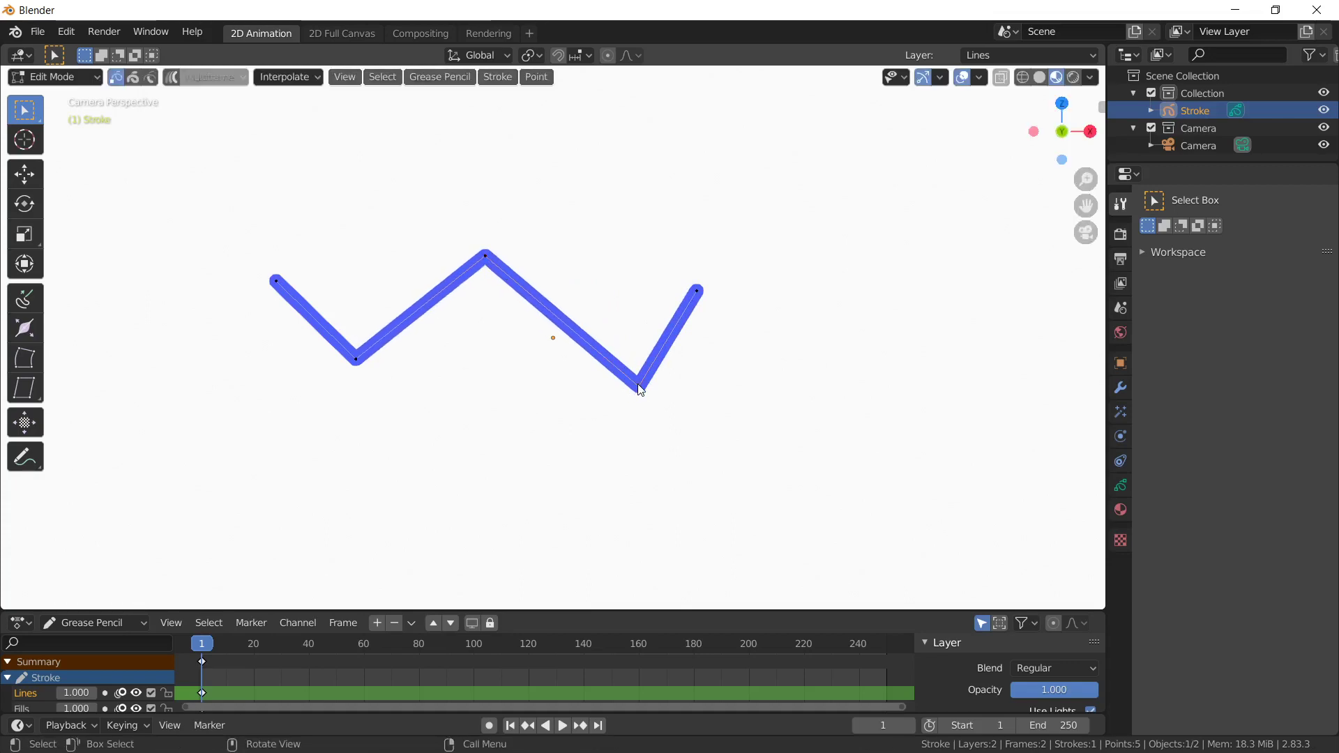
key("g")
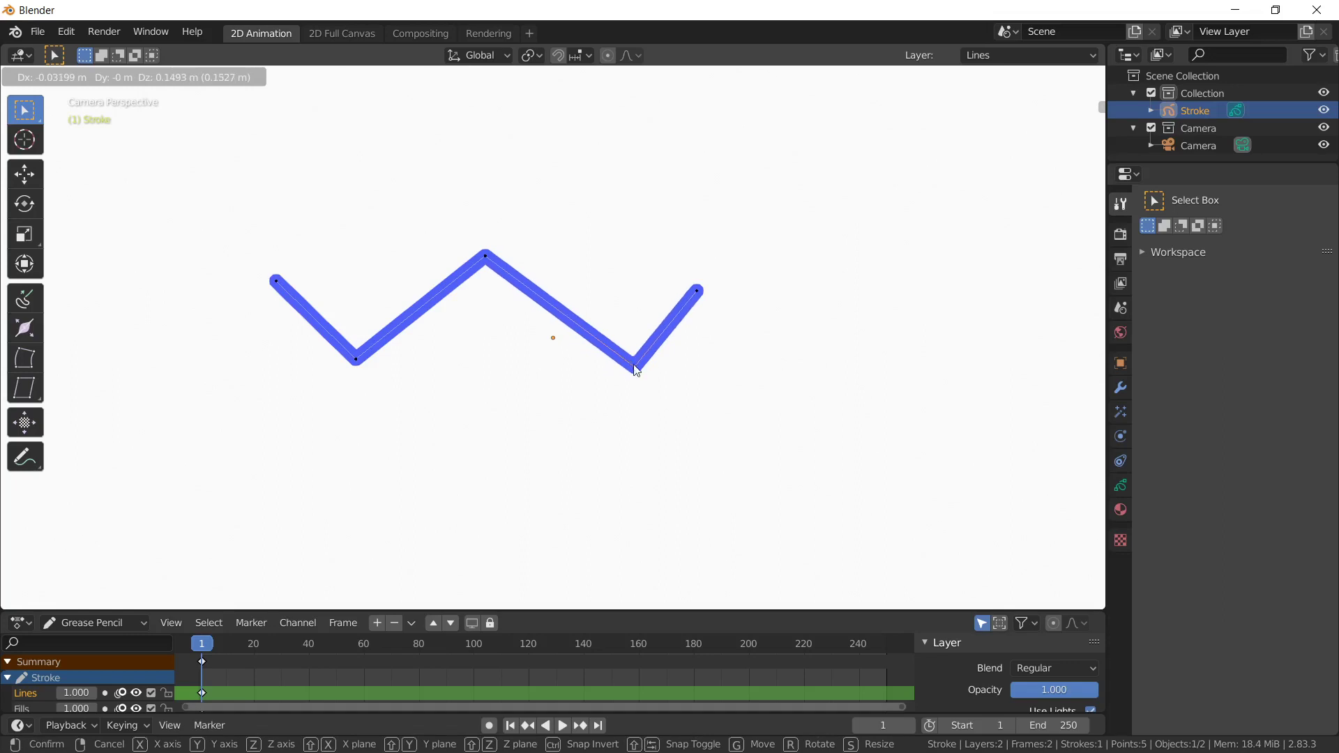
left_click(636, 369)
left_click(696, 293)
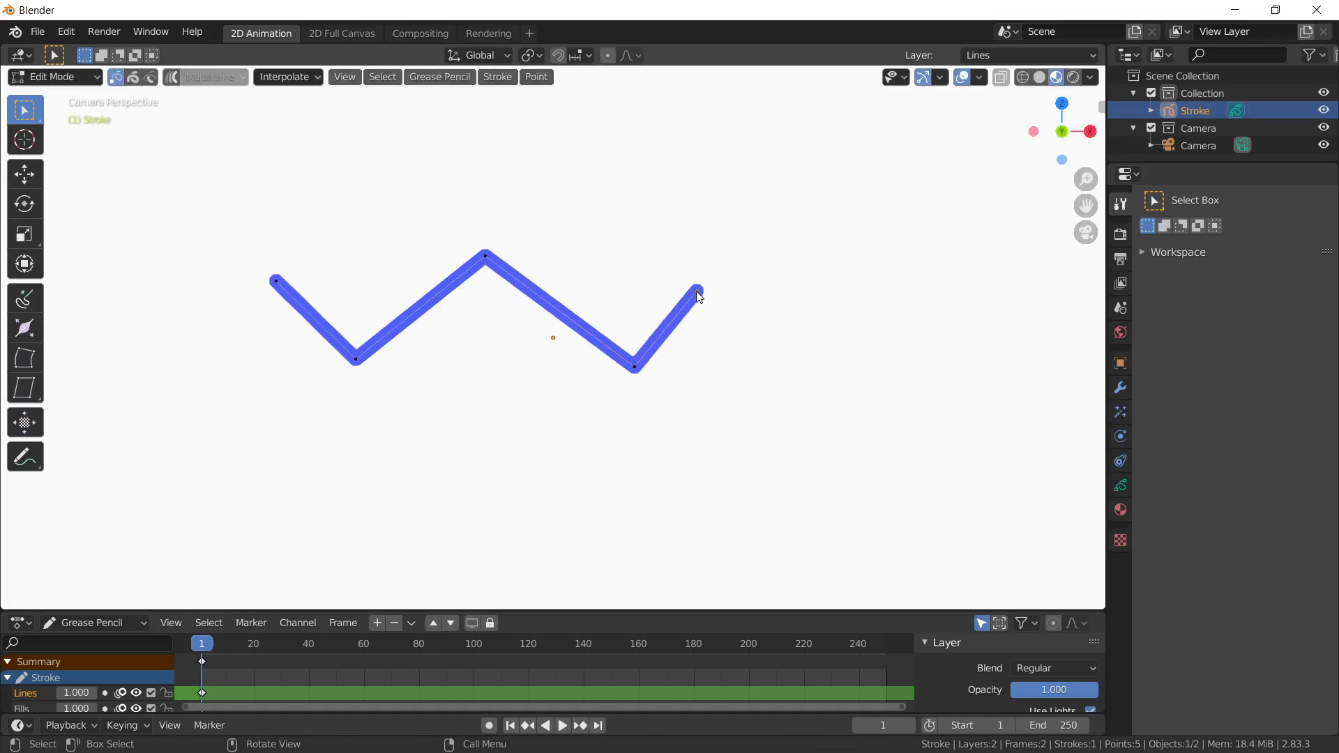
key("g")
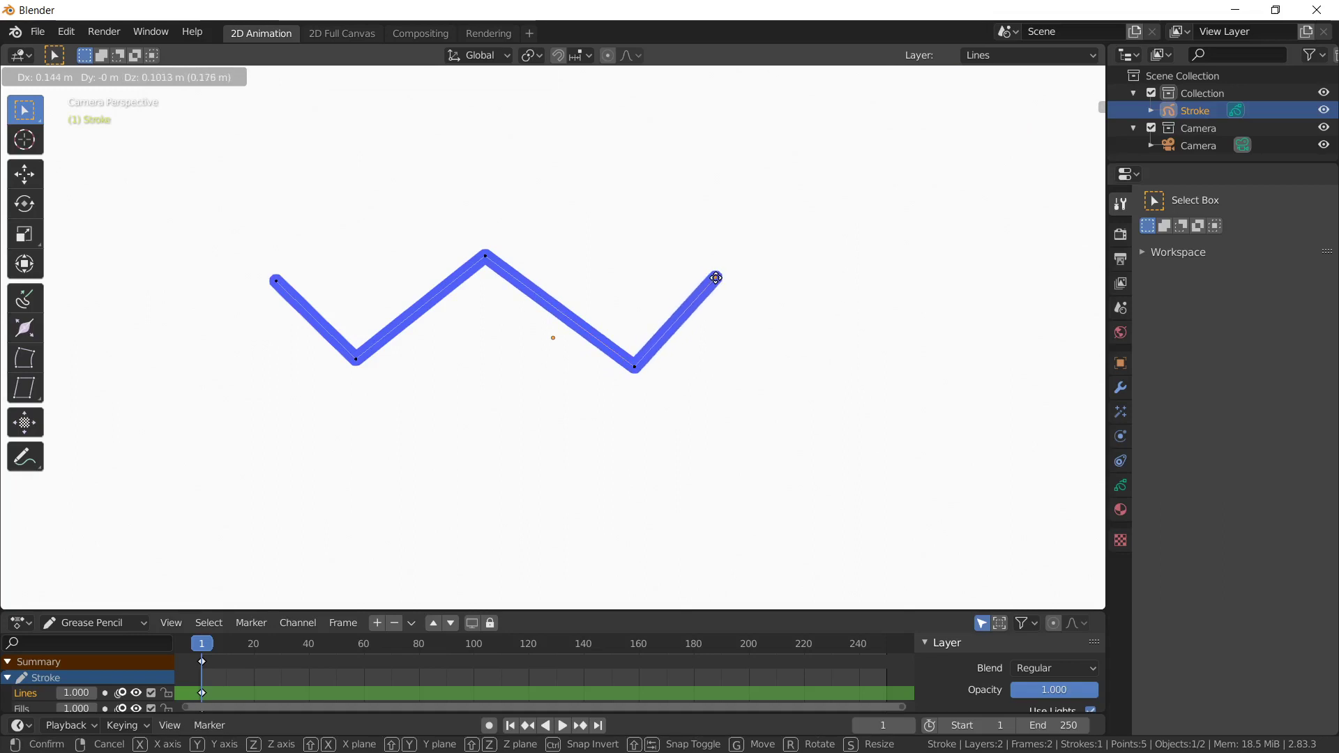
left_click(718, 281)
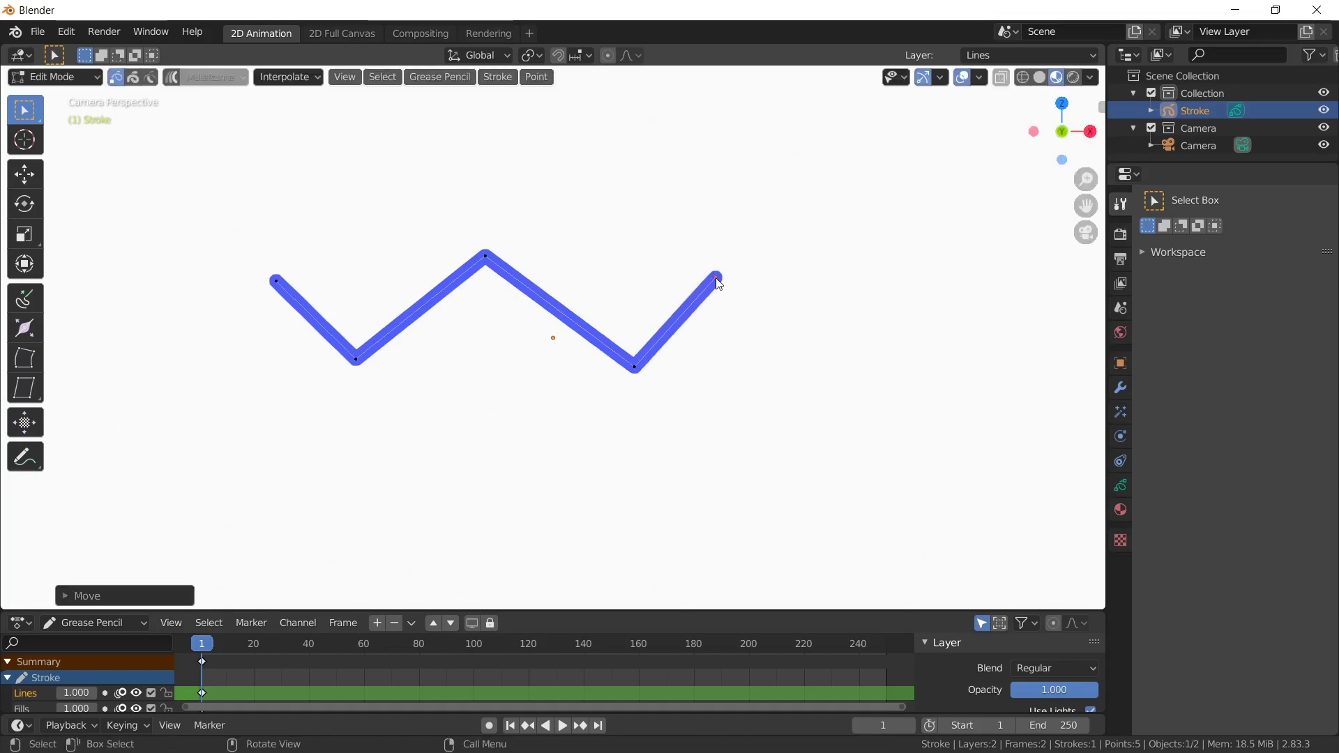
left_click(487, 261)
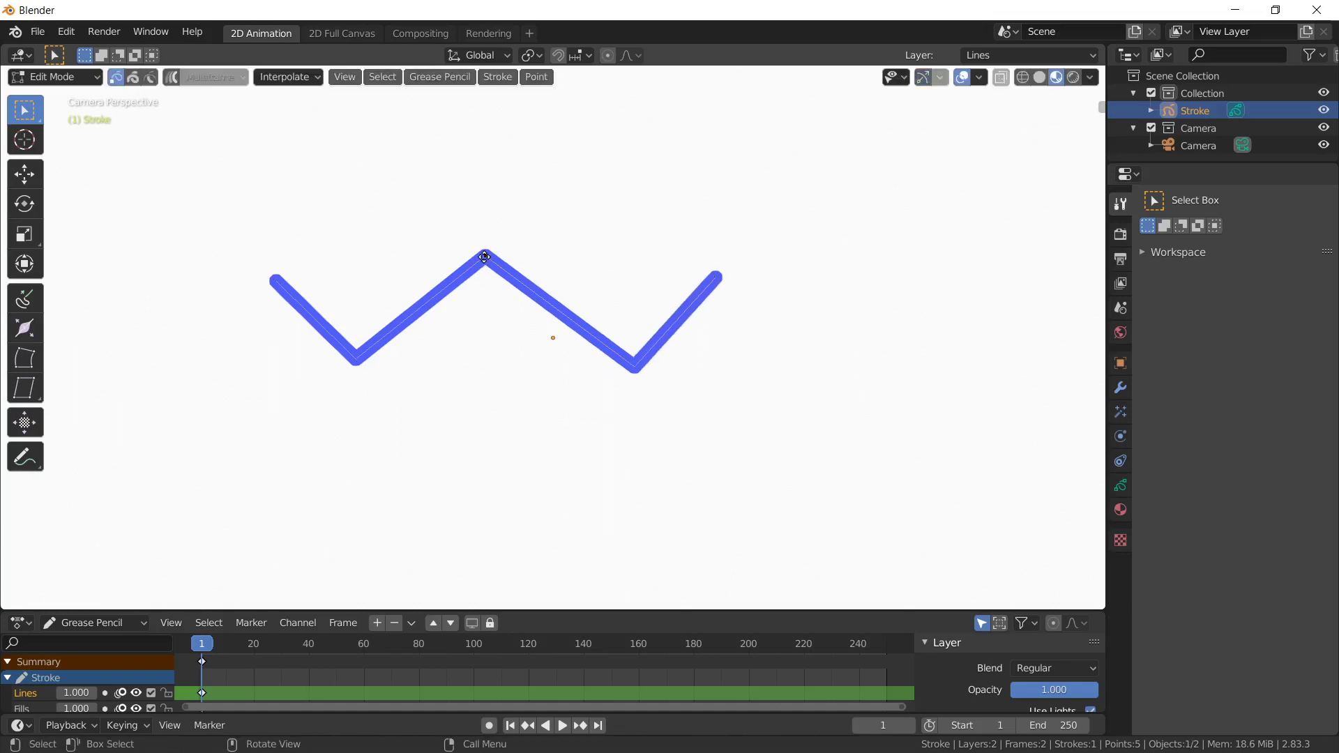
key("e")
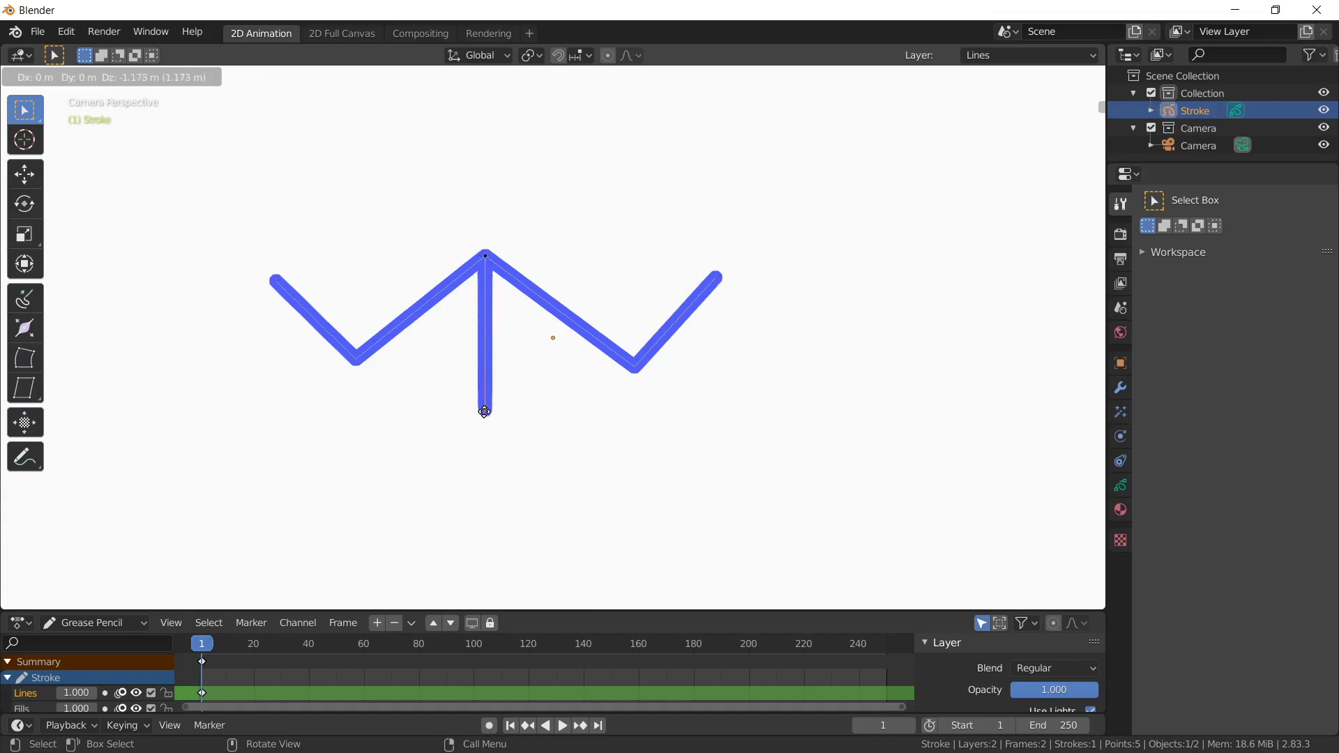
Confirm the body line and extrude a two-segment bent left leg
left_click(486, 453)
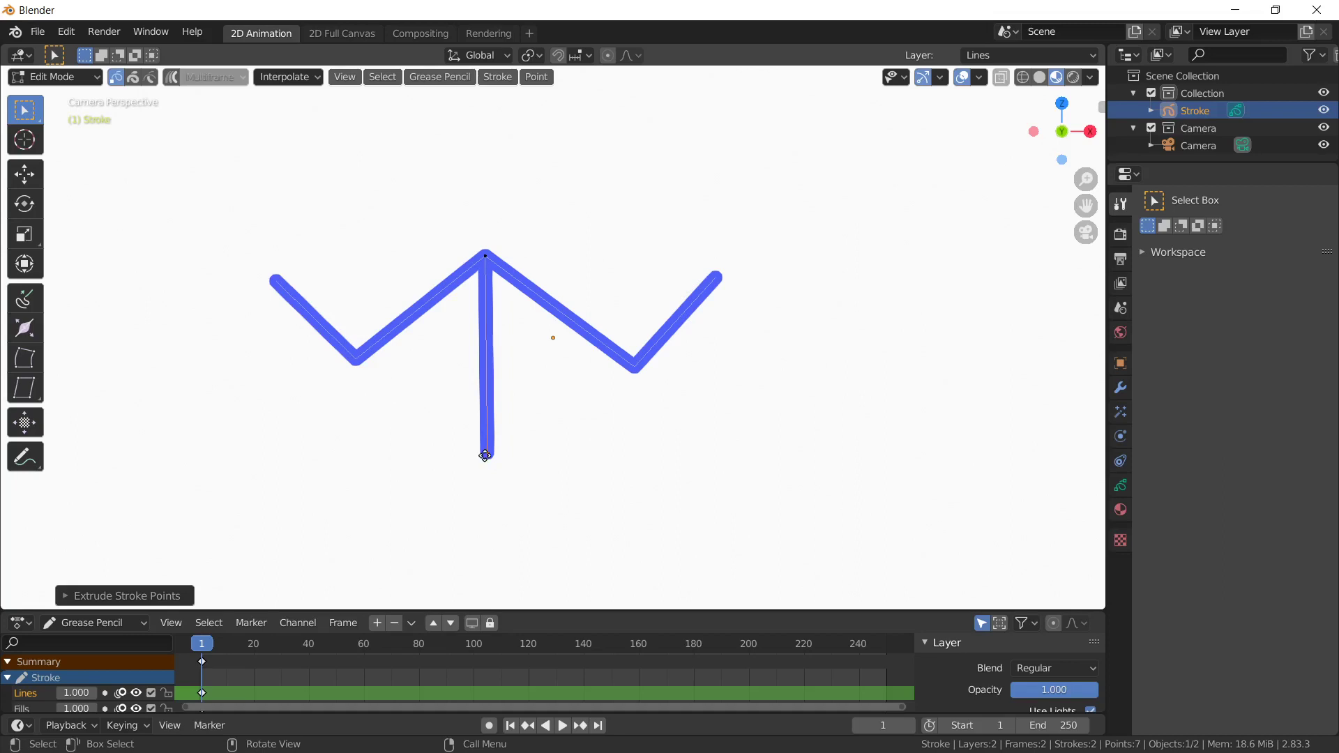
key("e")
left_click(398, 500)
key("e")
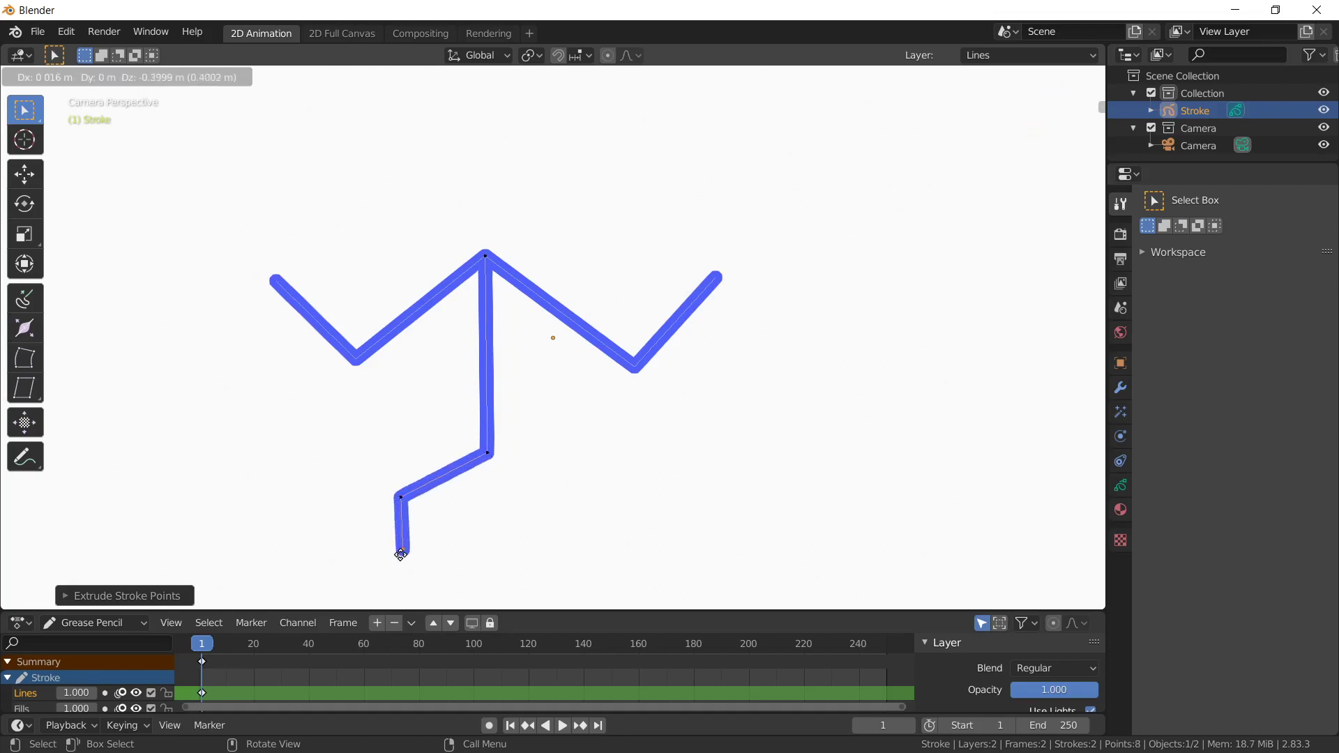
left_click(402, 558)
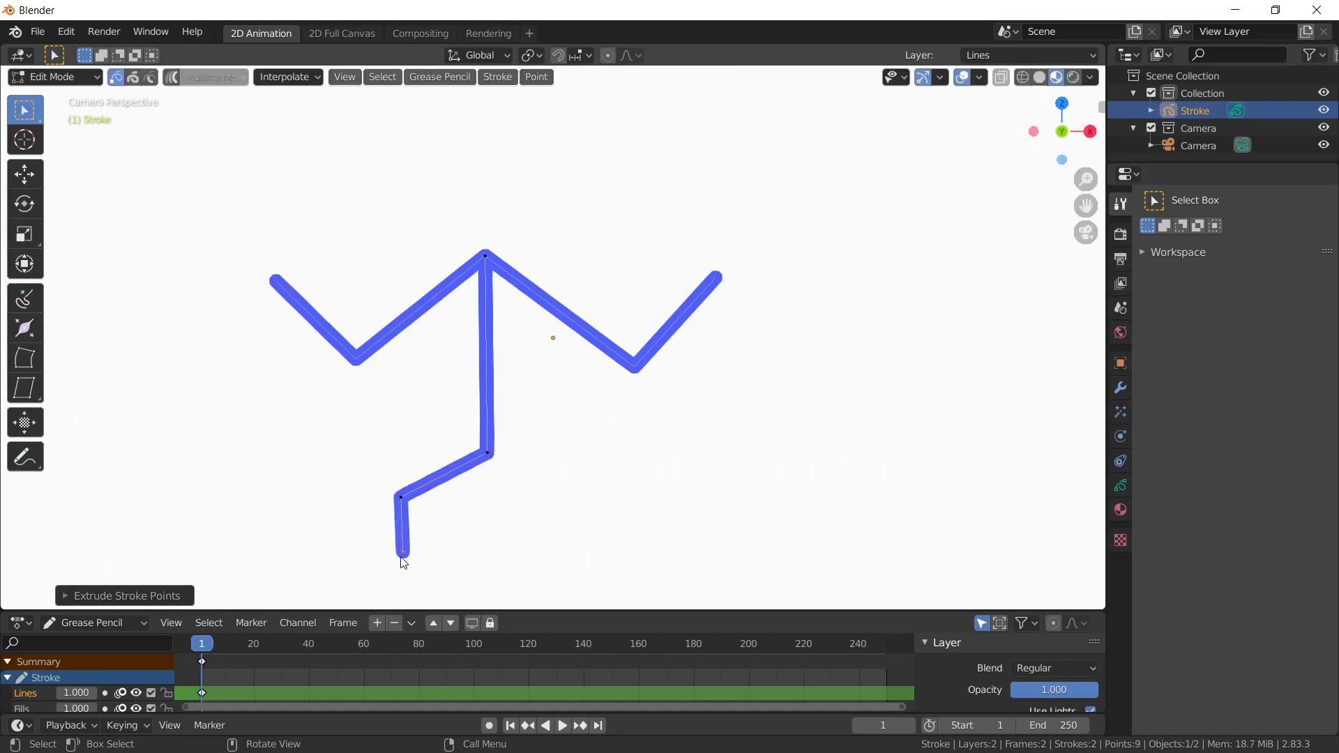
Extrude a matching two-segment right leg from the hip point
left_click(490, 452)
key("e")
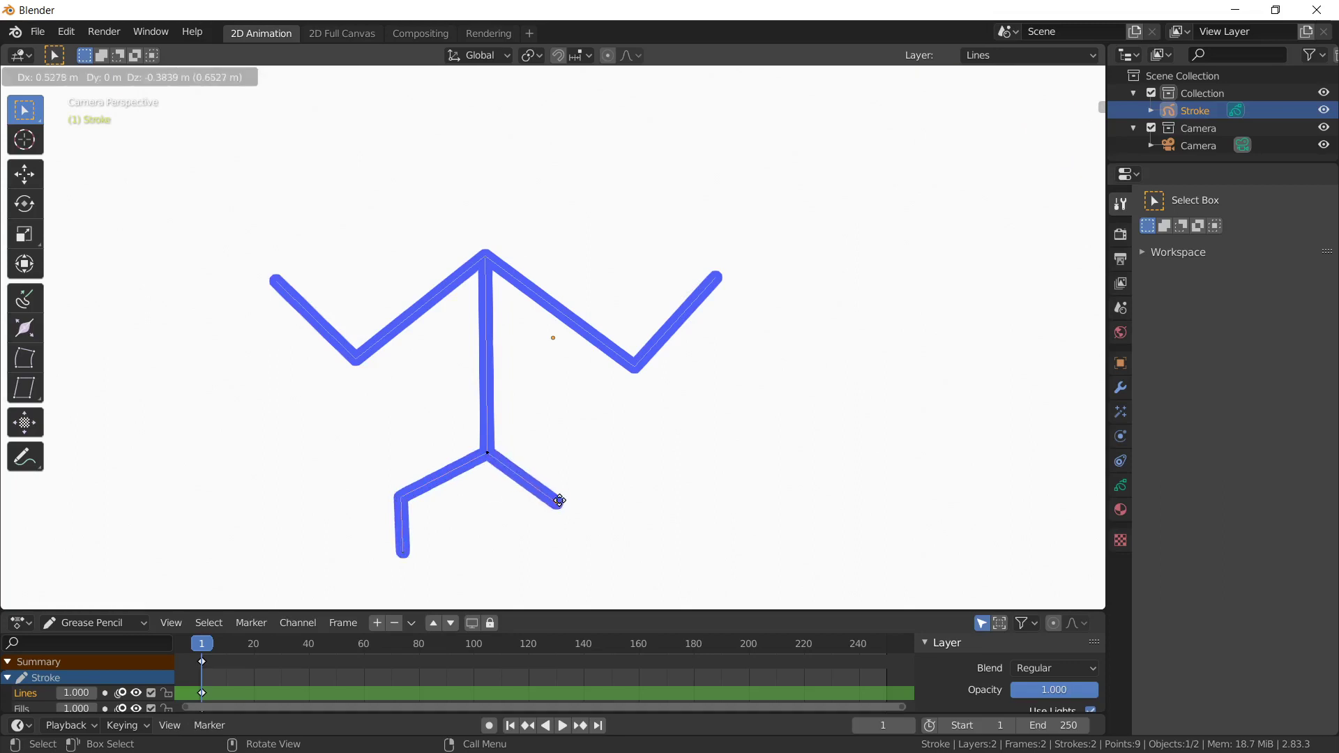
left_click(561, 503)
key("e")
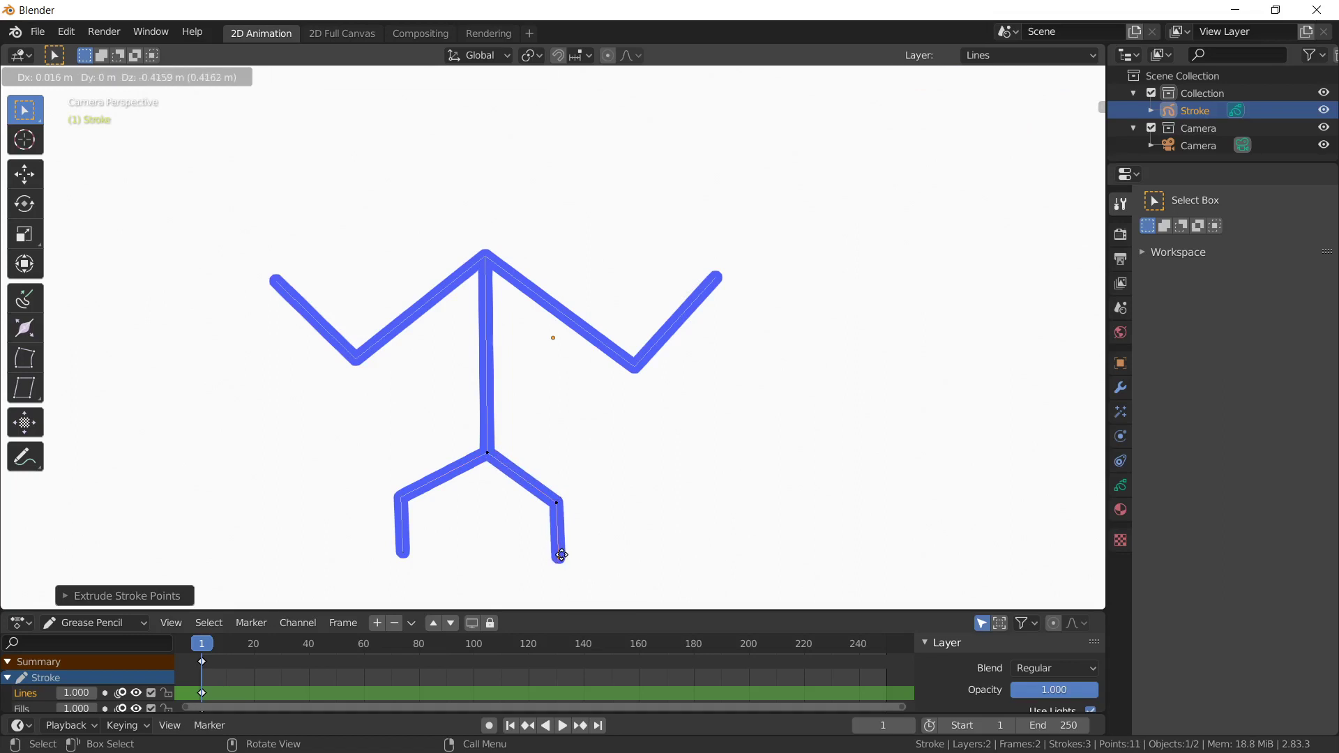
left_click(562, 555)
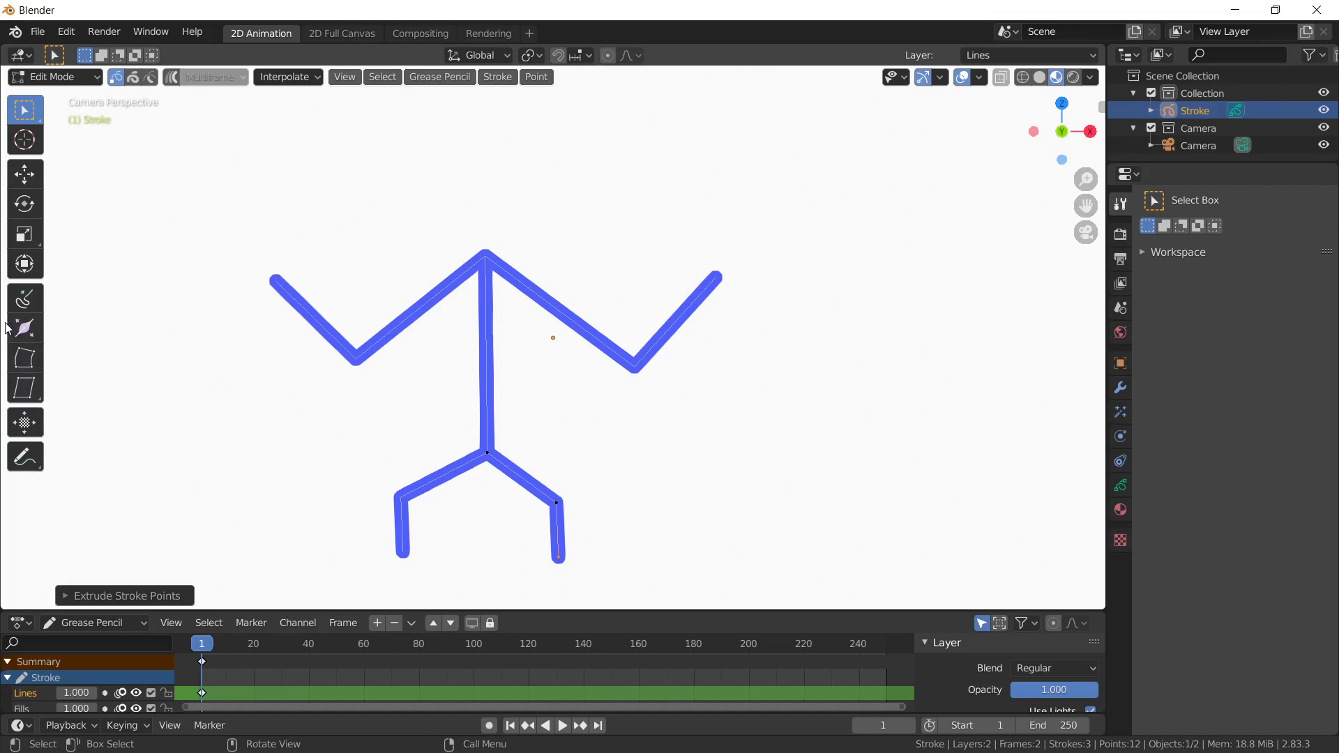
left_click(61, 76)
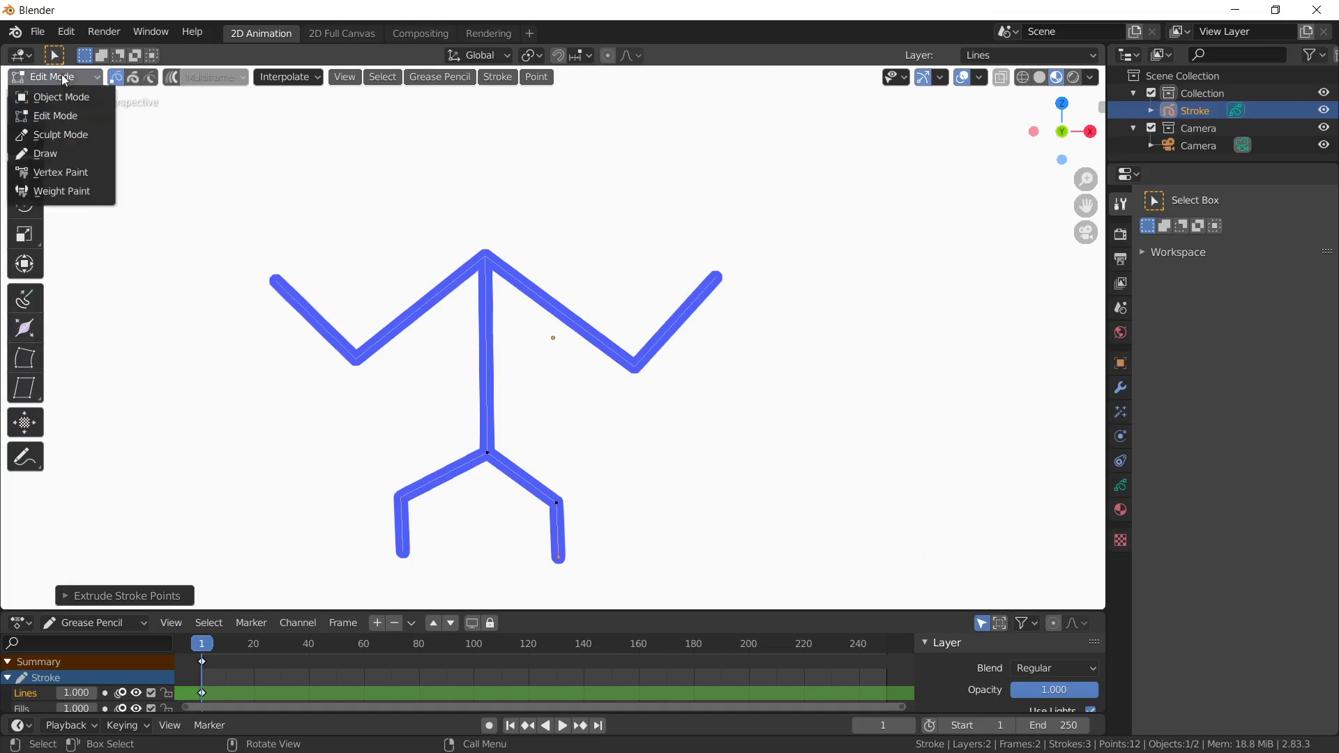
In Draw Mode, draw a circle head above the body's peak with the Circle tool
left_click(52, 149)
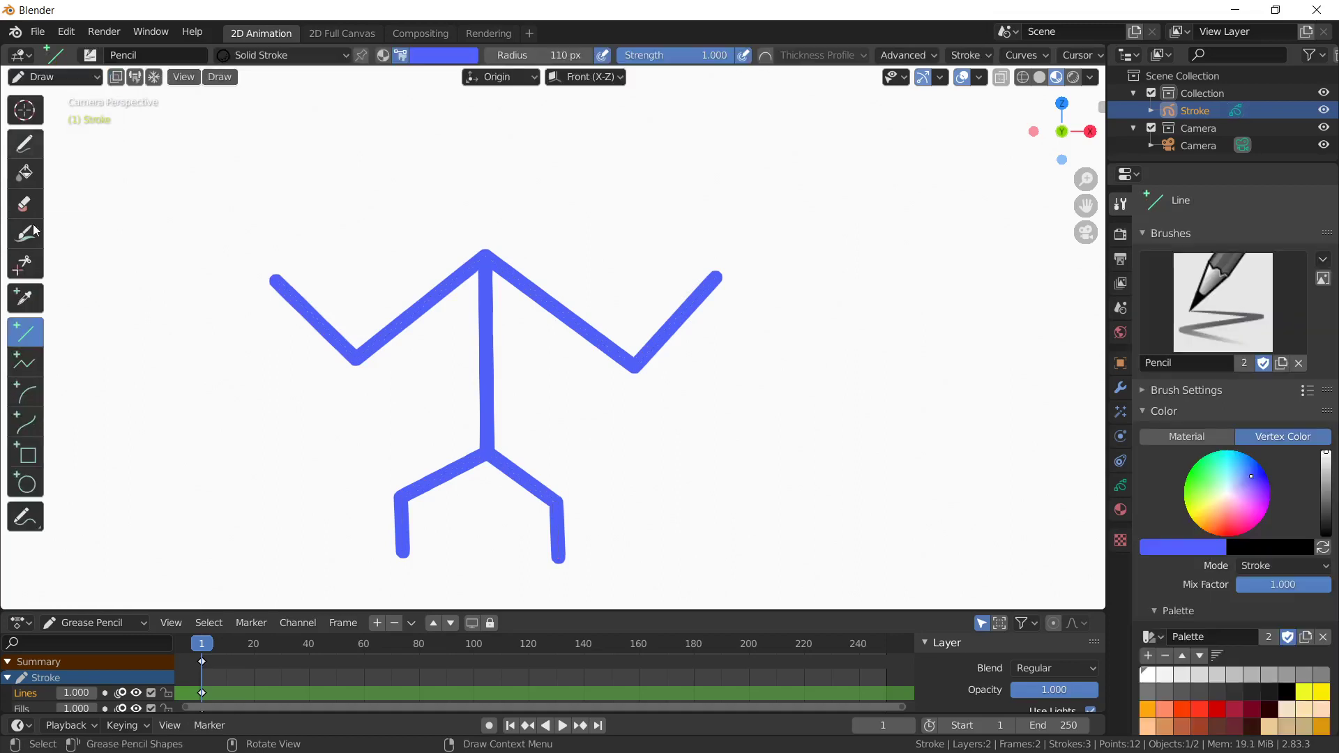
left_click(40, 480)
left_click_drag(451, 140, 523, 213)
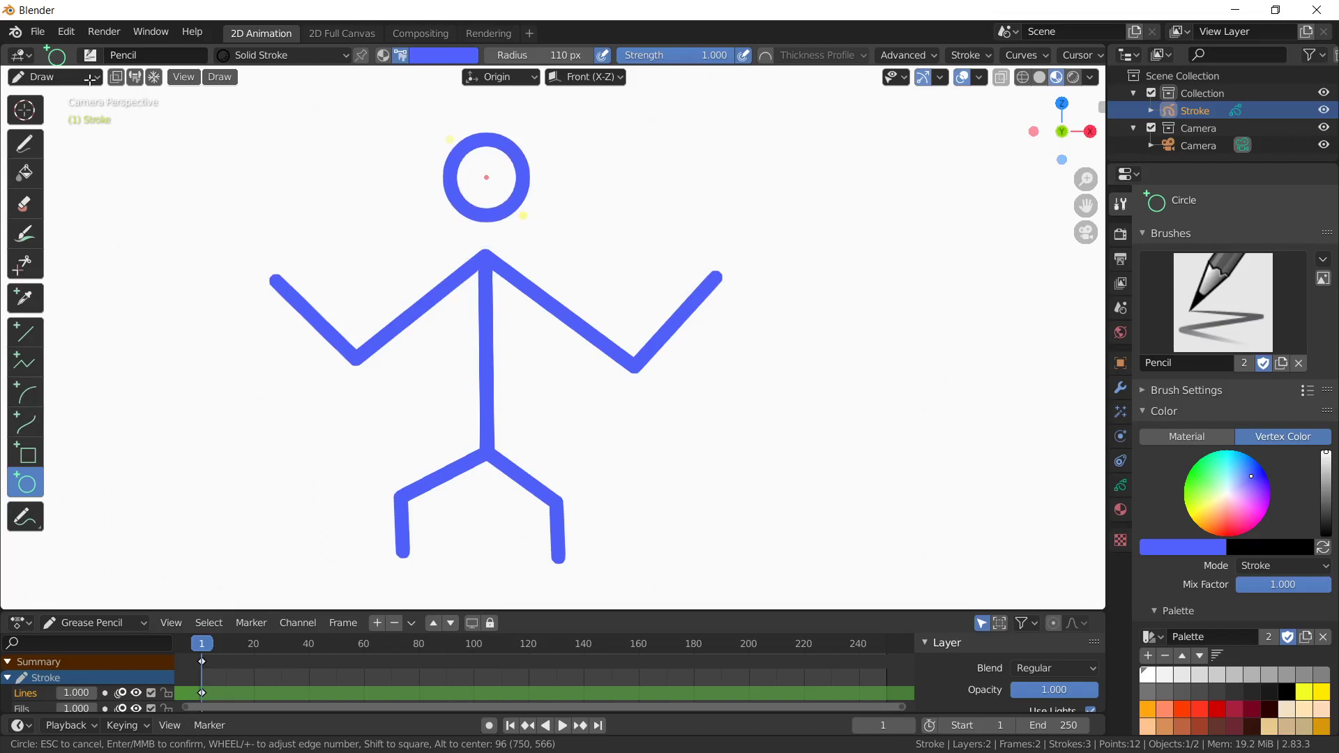
key("Return")
Merge the whole head circle with the neck point, then undo the wrong merge
left_click(90, 78)
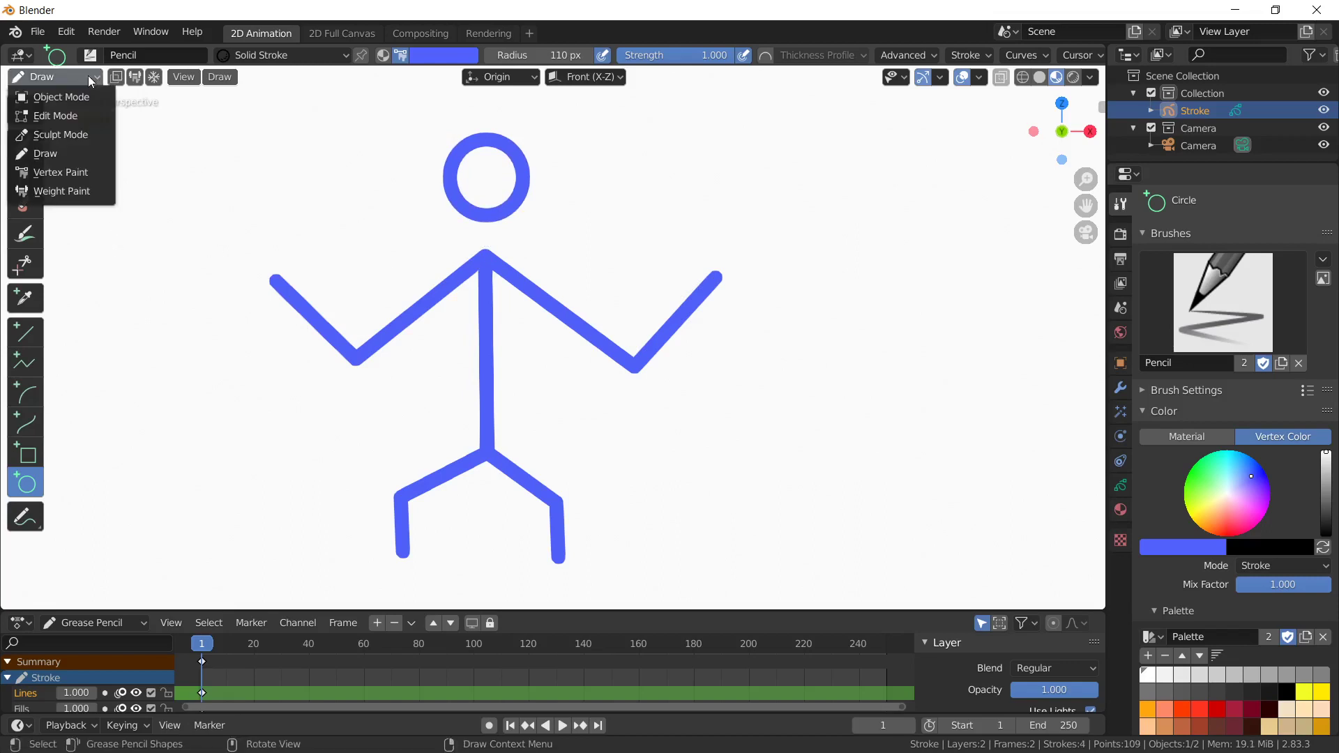
left_click(74, 117)
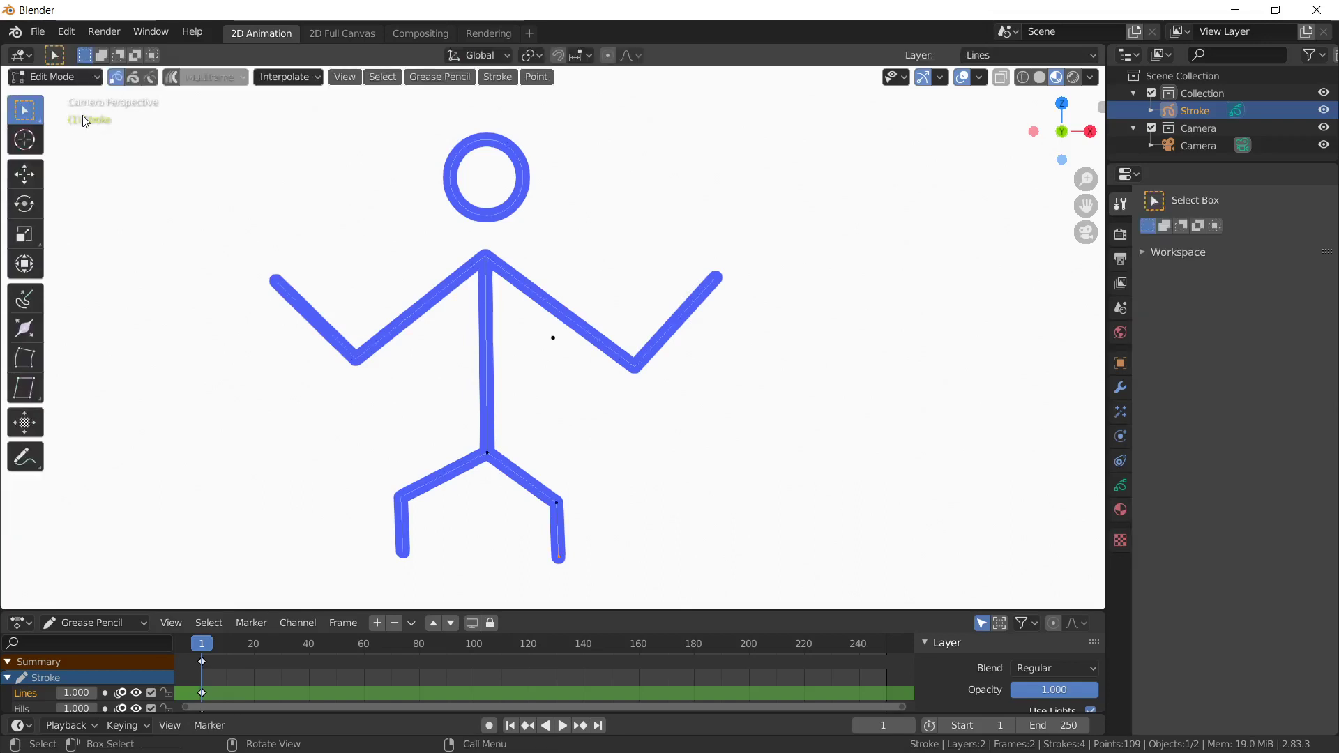
mouse_move(417, 139)
left_mouse_down()
mouse_move(492, 213)
mouse_move(583, 224)
left_mouse_up()
key("shift")
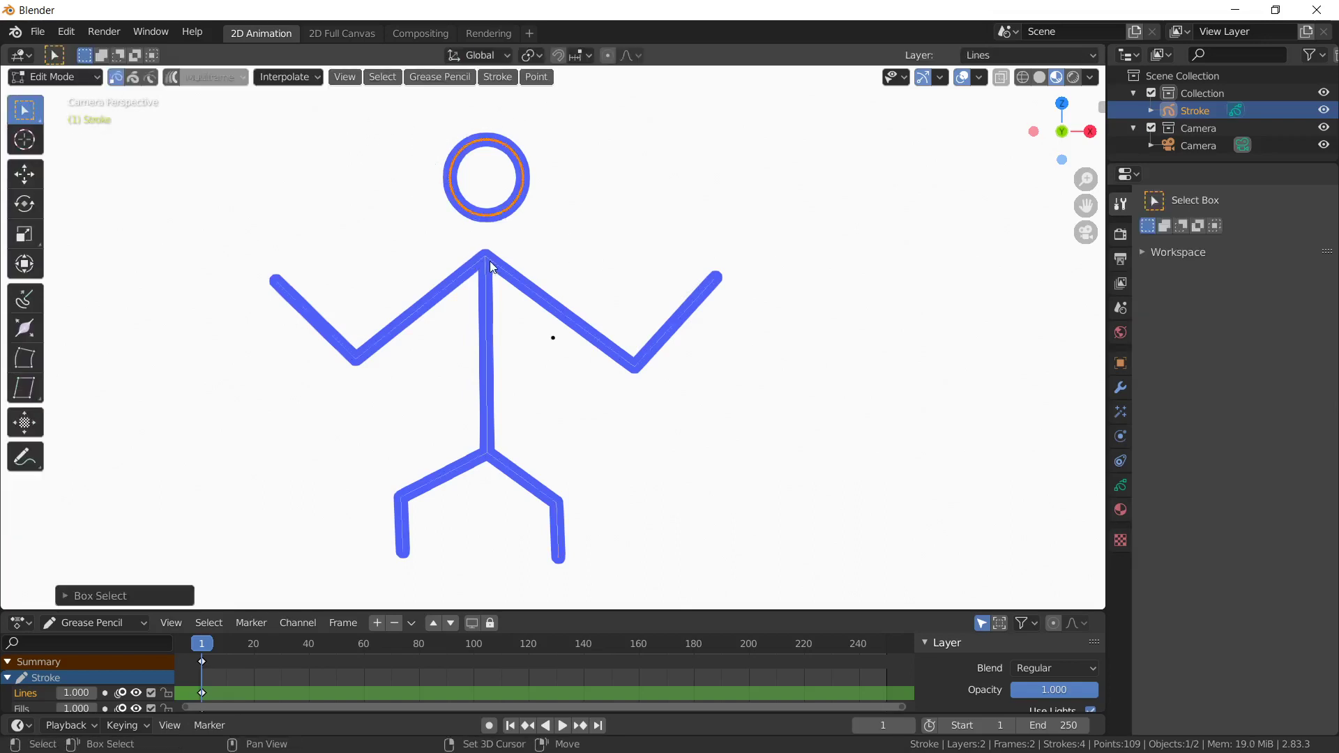
left_click(485, 259, "shift")
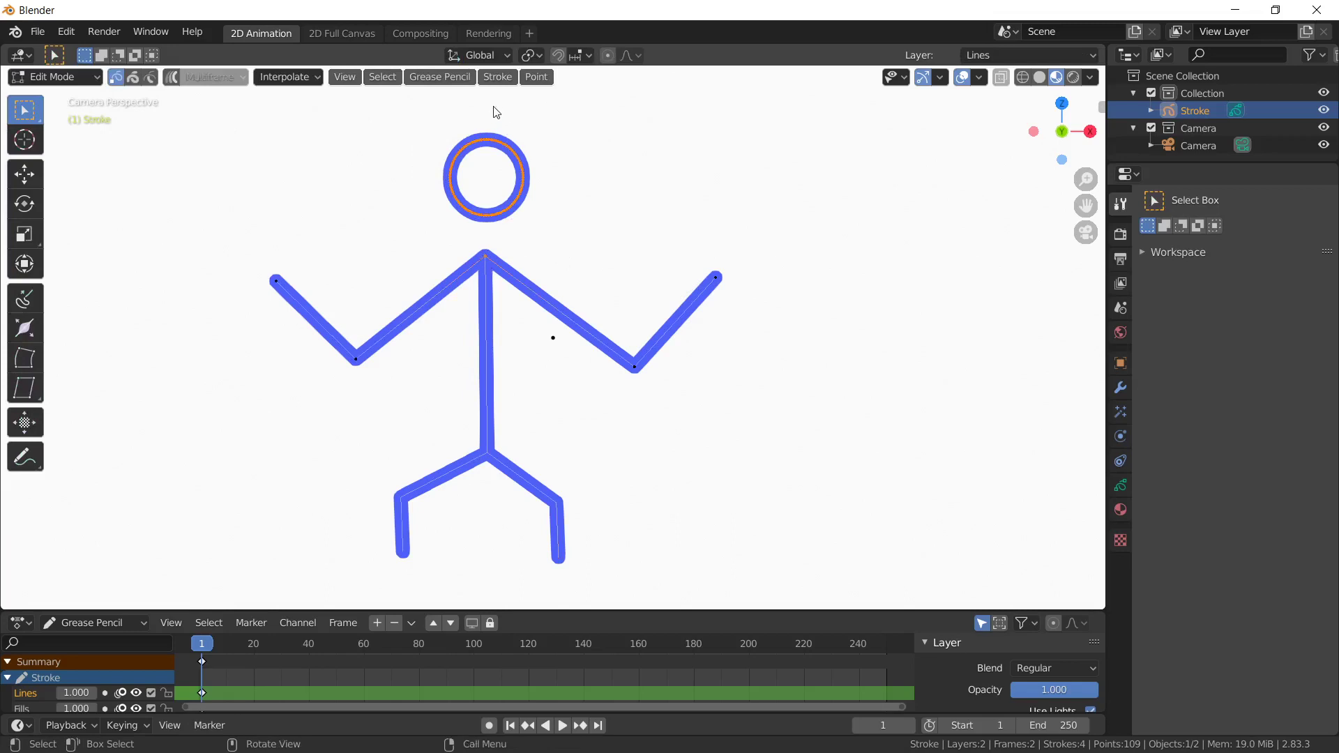
left_click(548, 77)
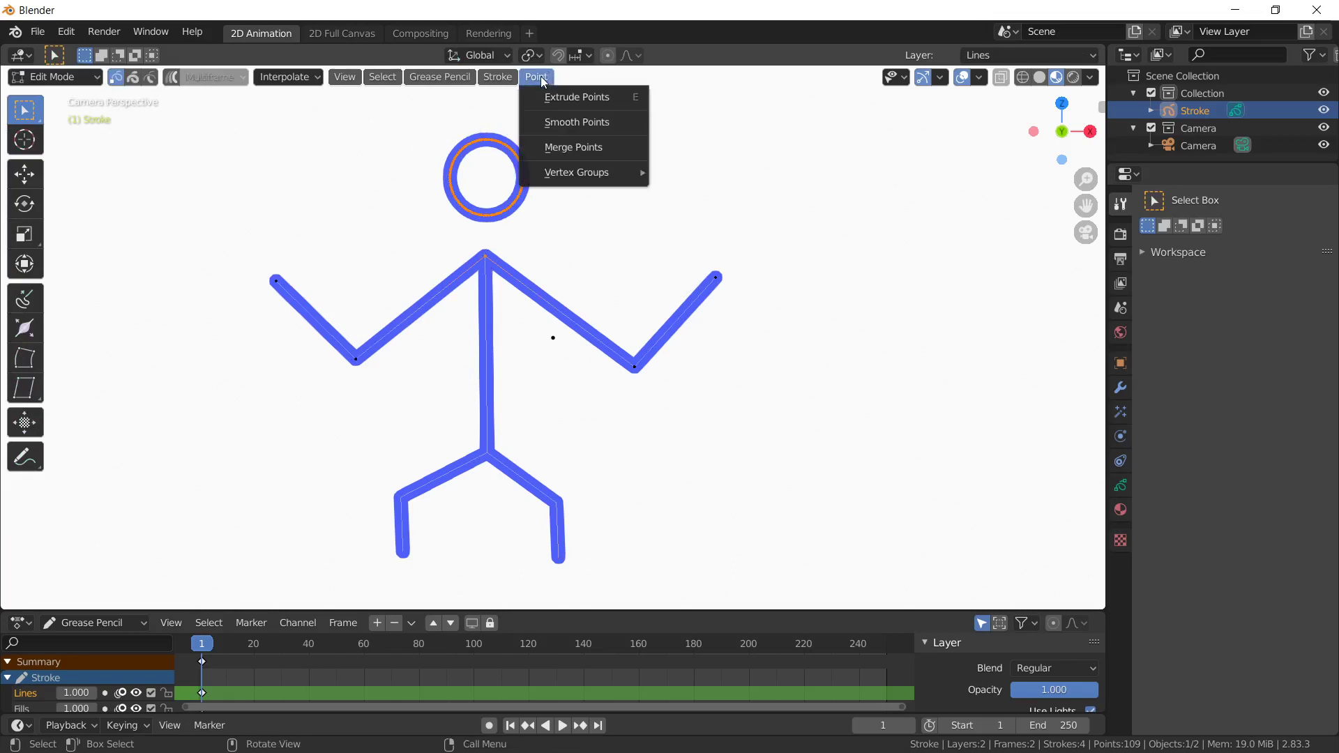
left_click(569, 152)
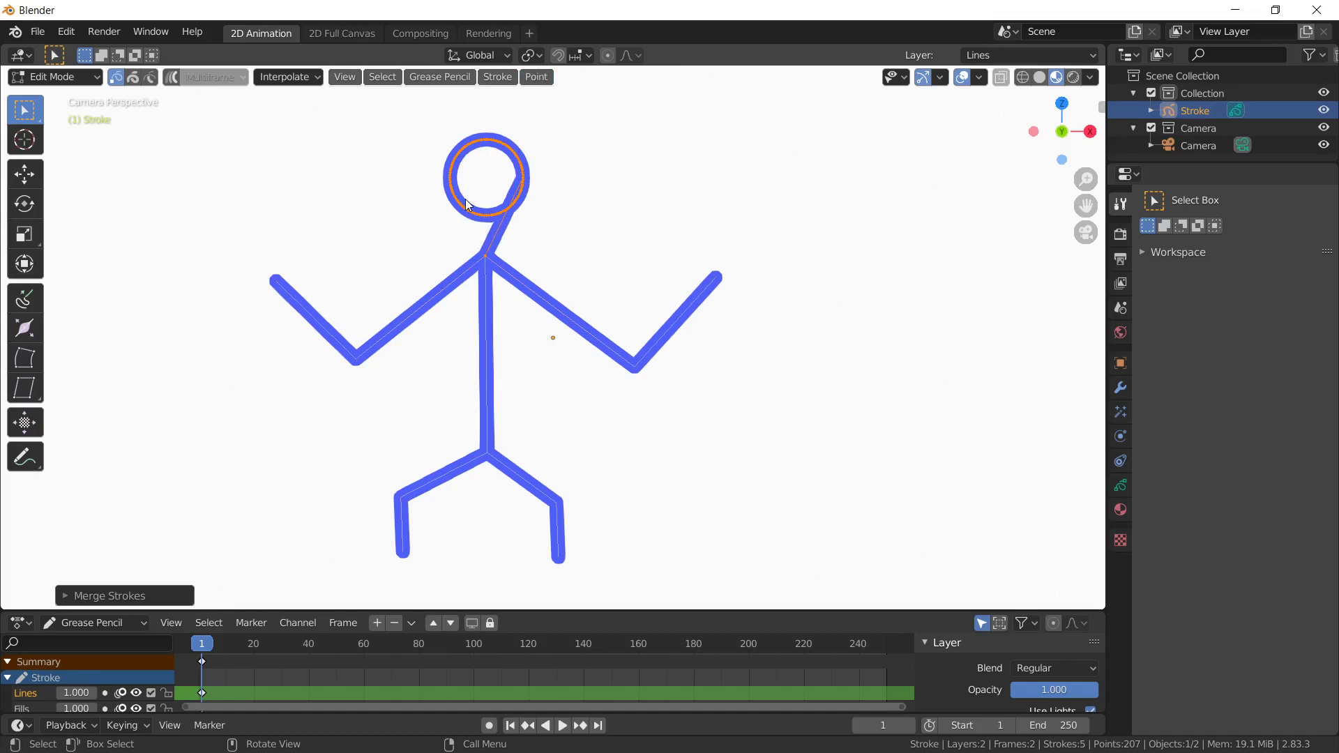
key("ctrl")
key("ctrl+z")
Merge only the head's bottom point with the neck point via Point > Merge Points
left_click(487, 216)
key("shift")
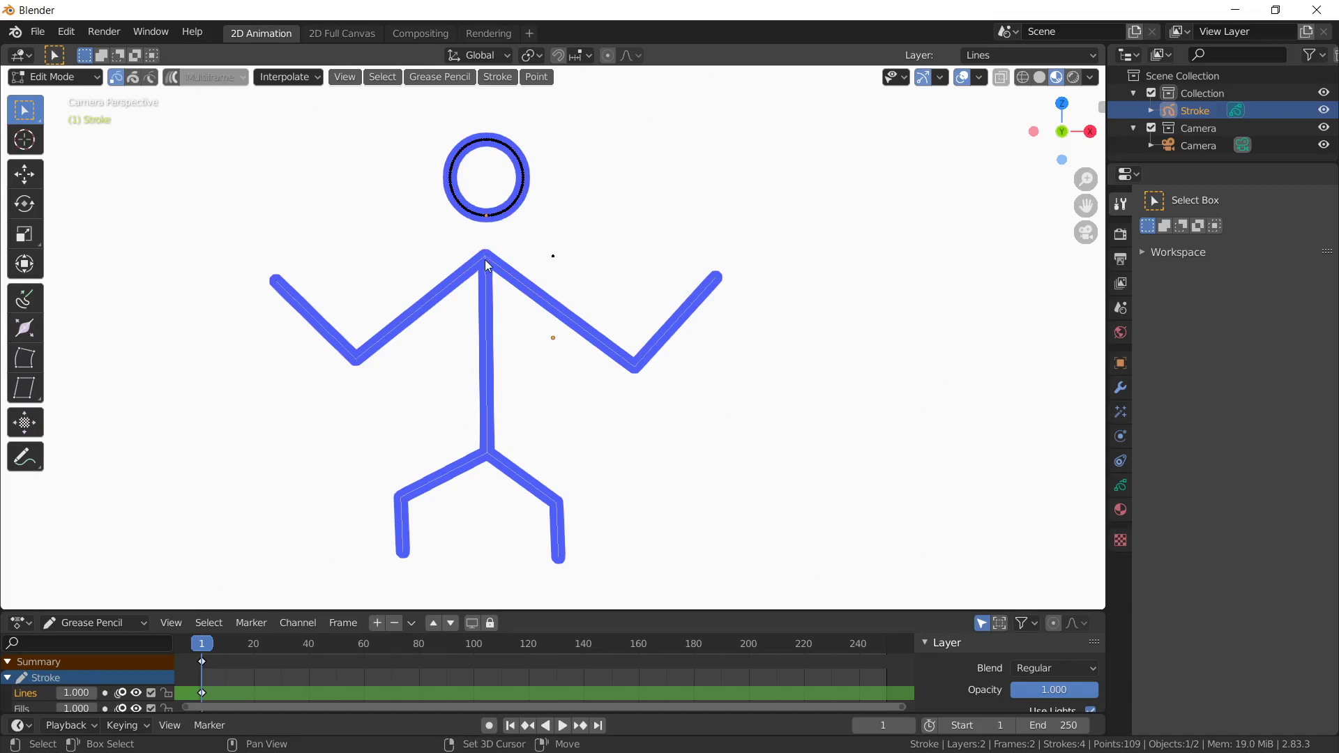
left_click(537, 77)
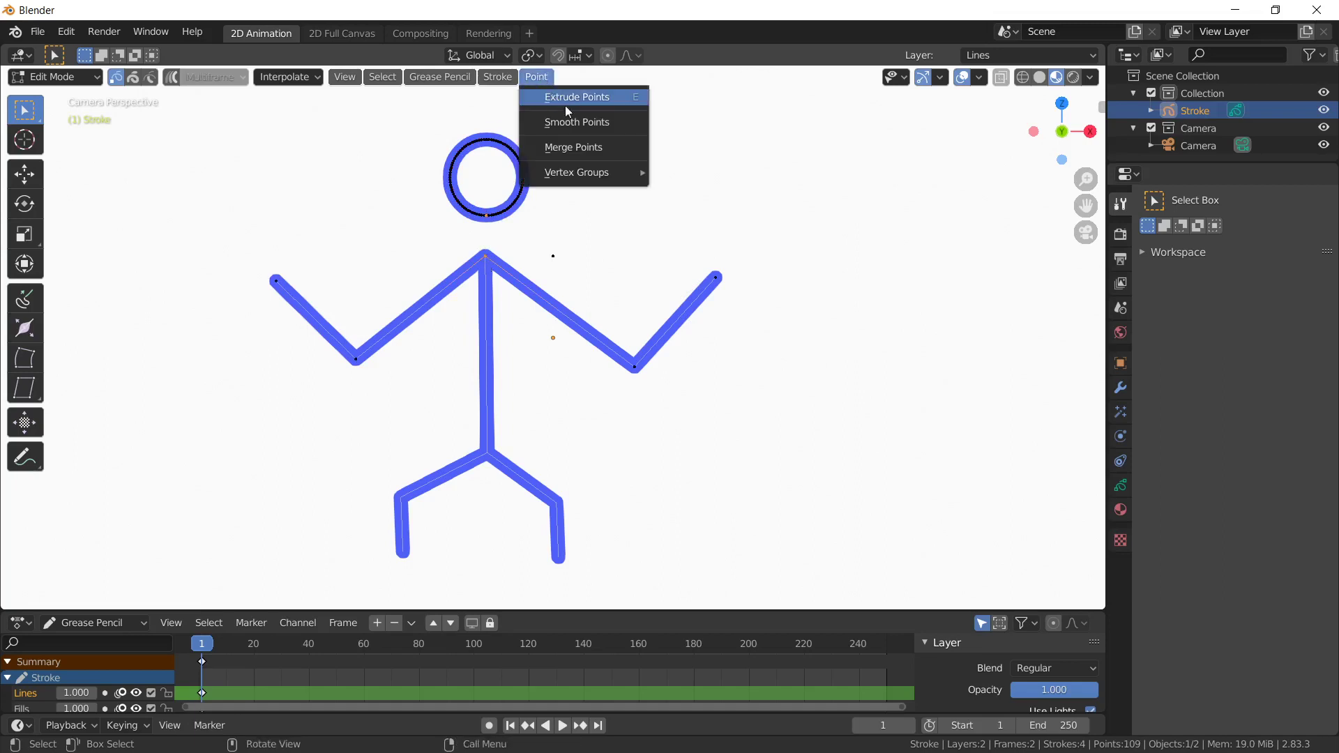
left_click(572, 147)
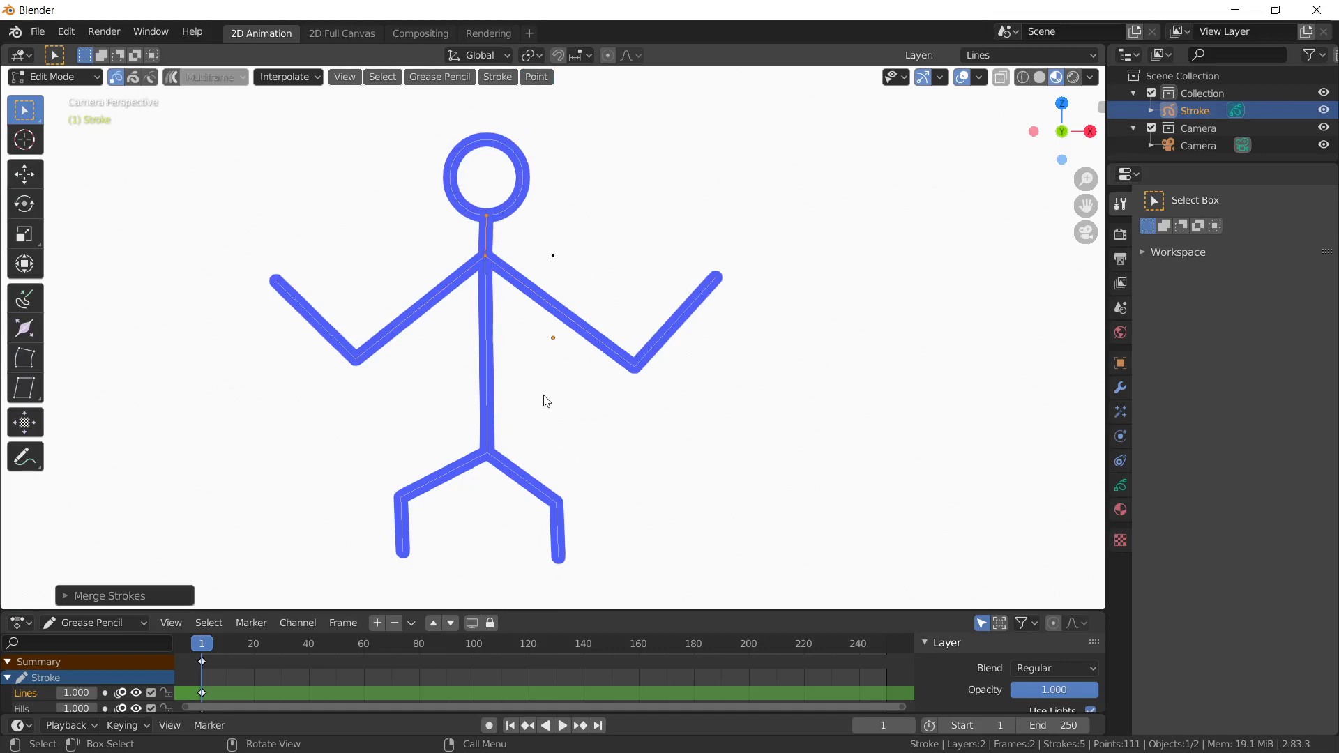
Orbit the view into perspective and move the current frame to 20
middle_click_drag(780, 304, 669, 332)
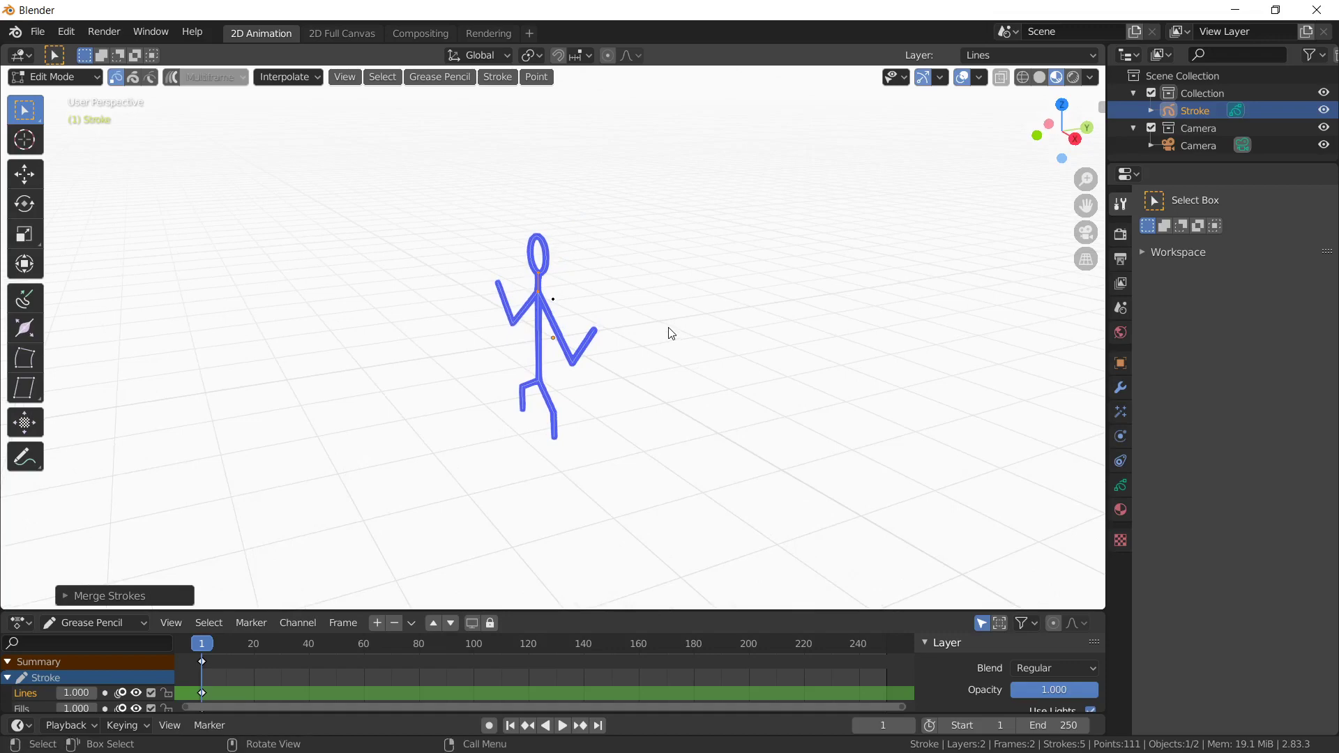
left_click(254, 652)
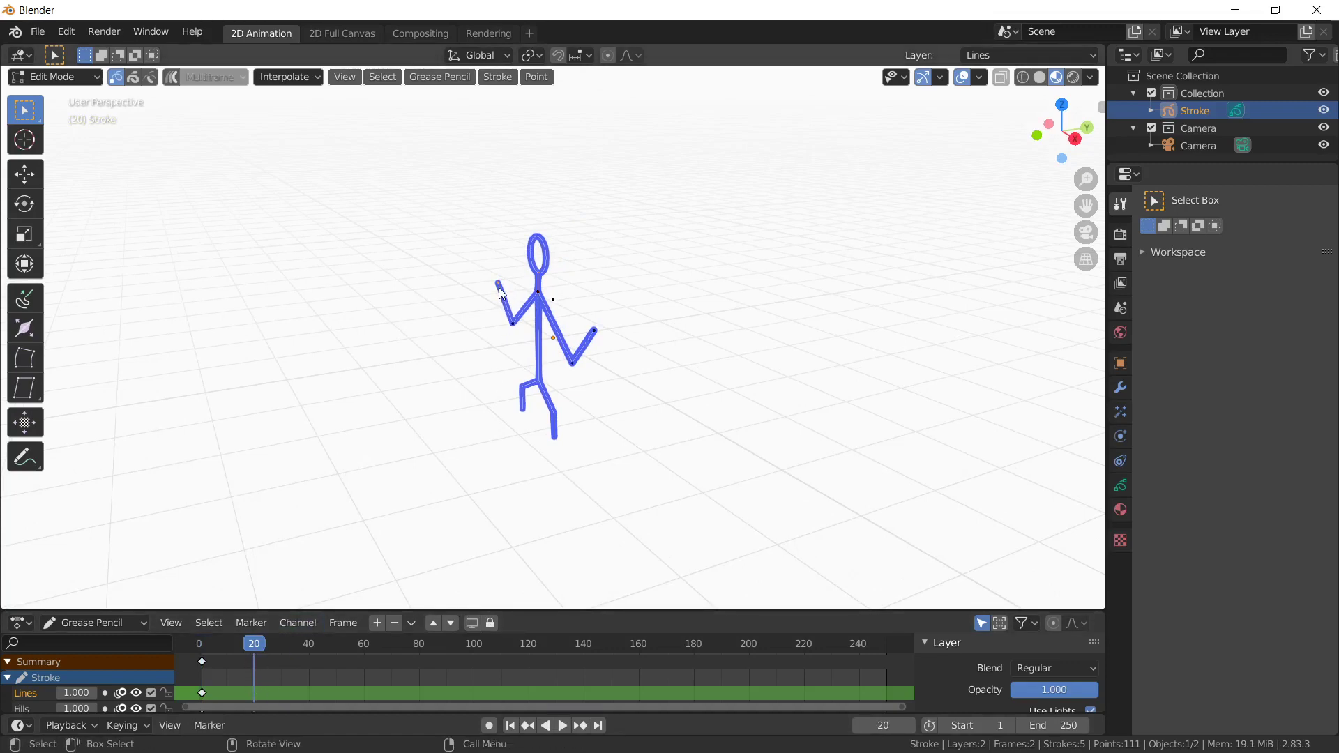
Re-pose the arms: left hand and elbow outward, right hand dropped across the body
left_click_drag(499, 287, 464, 293)
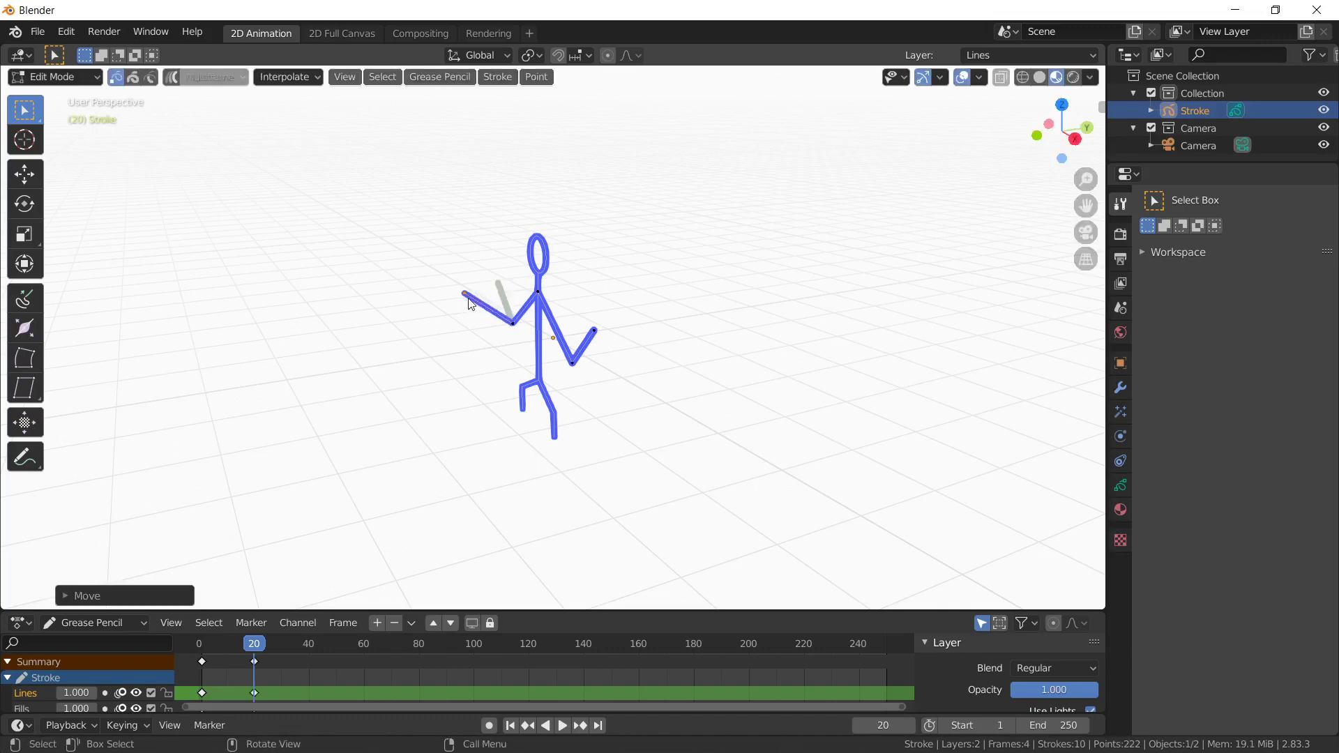
left_click(516, 324)
key("g")
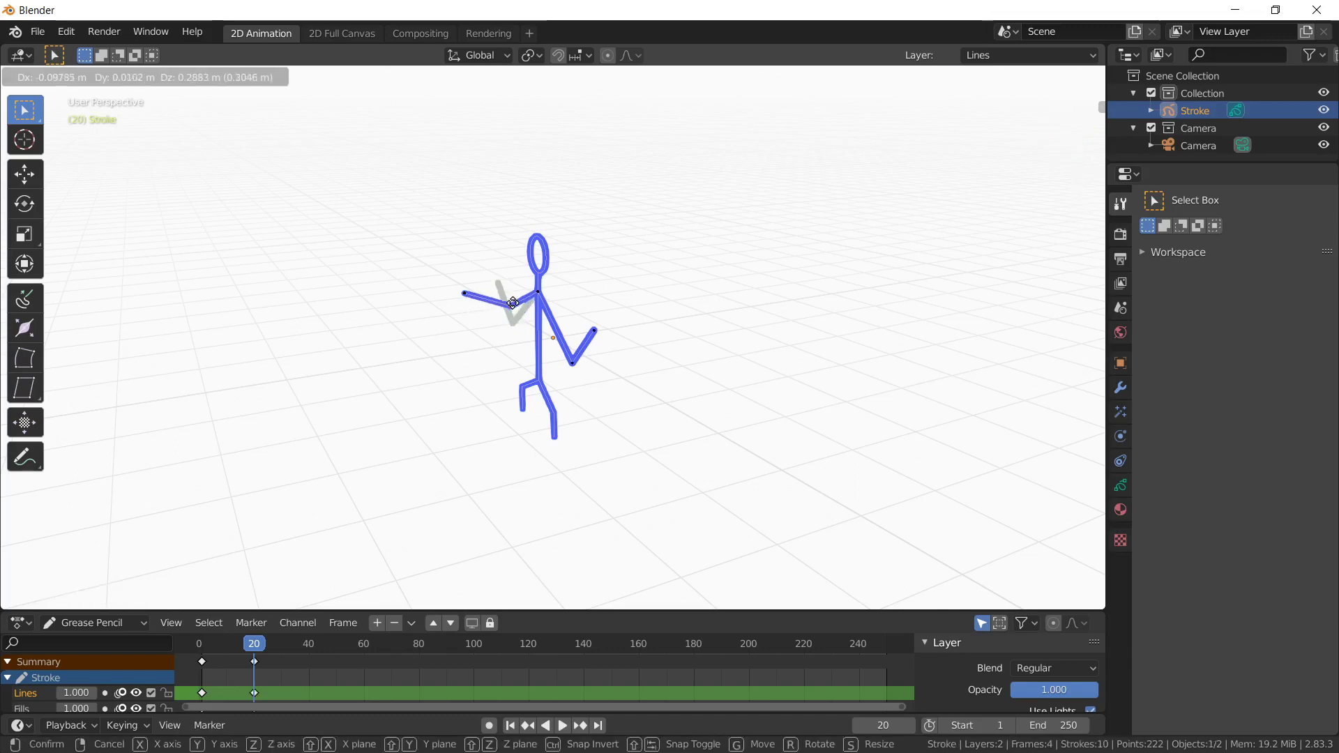
left_click(513, 306)
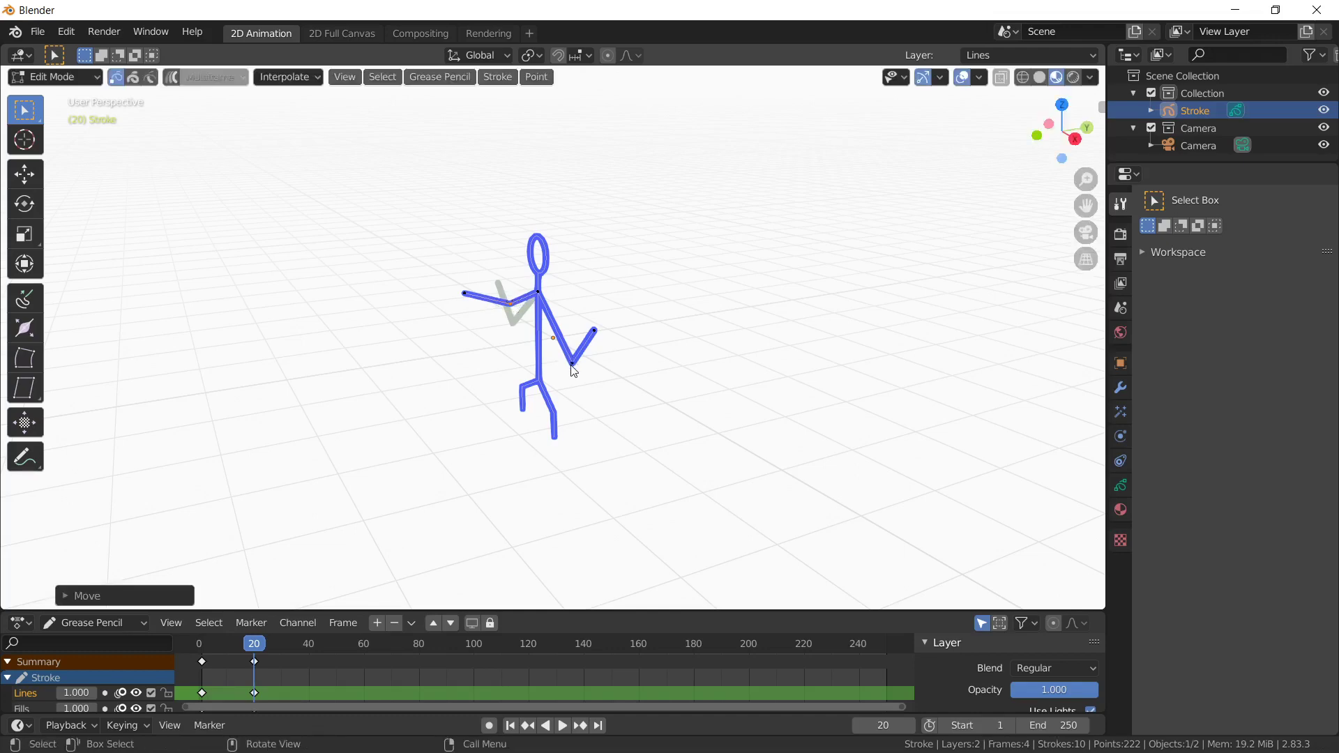
left_click(573, 364)
key("g")
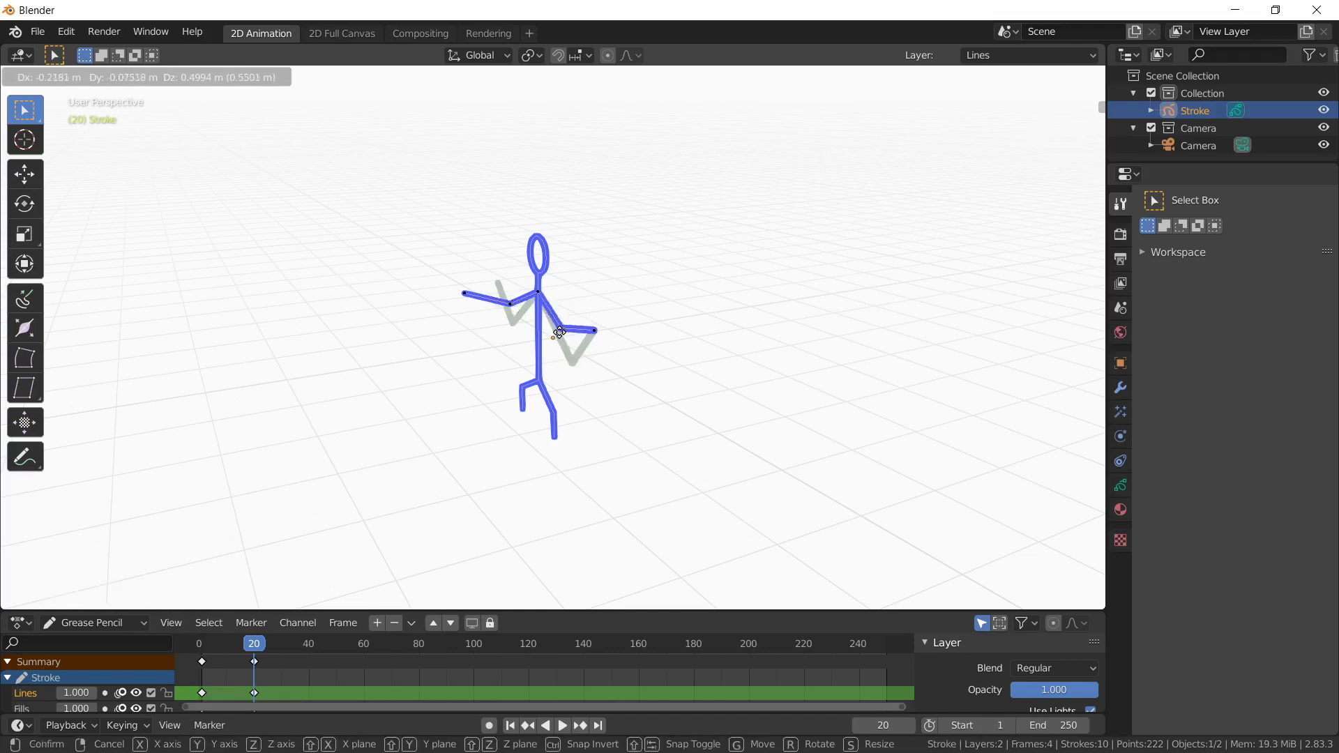
left_click(590, 335)
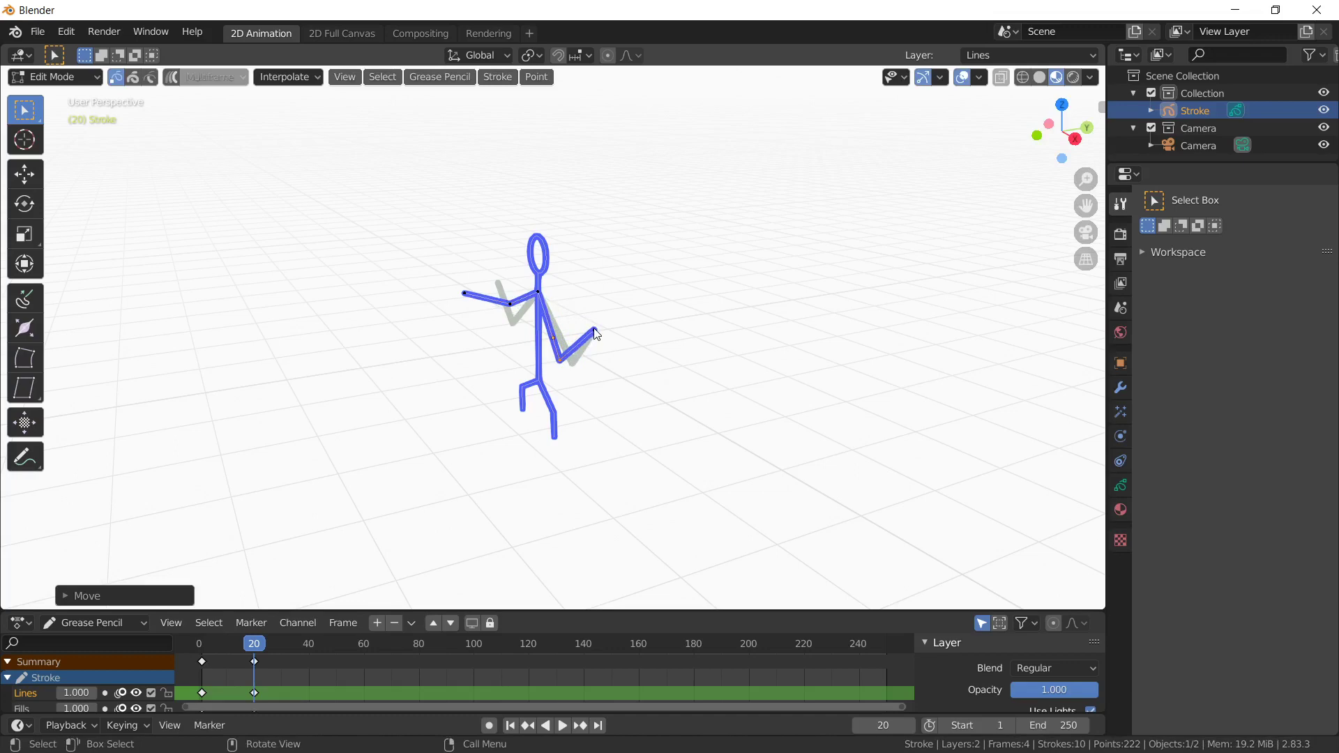
left_click(595, 334)
key("g")
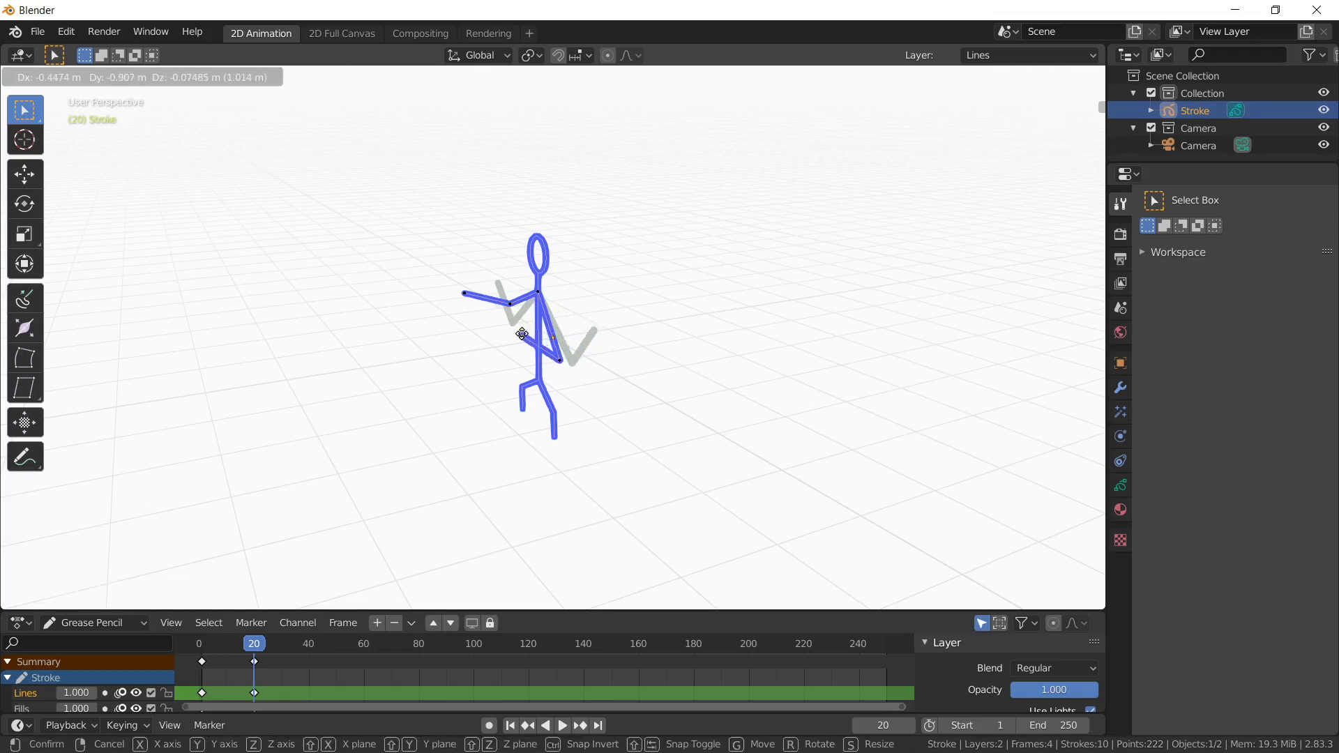
left_click(522, 335)
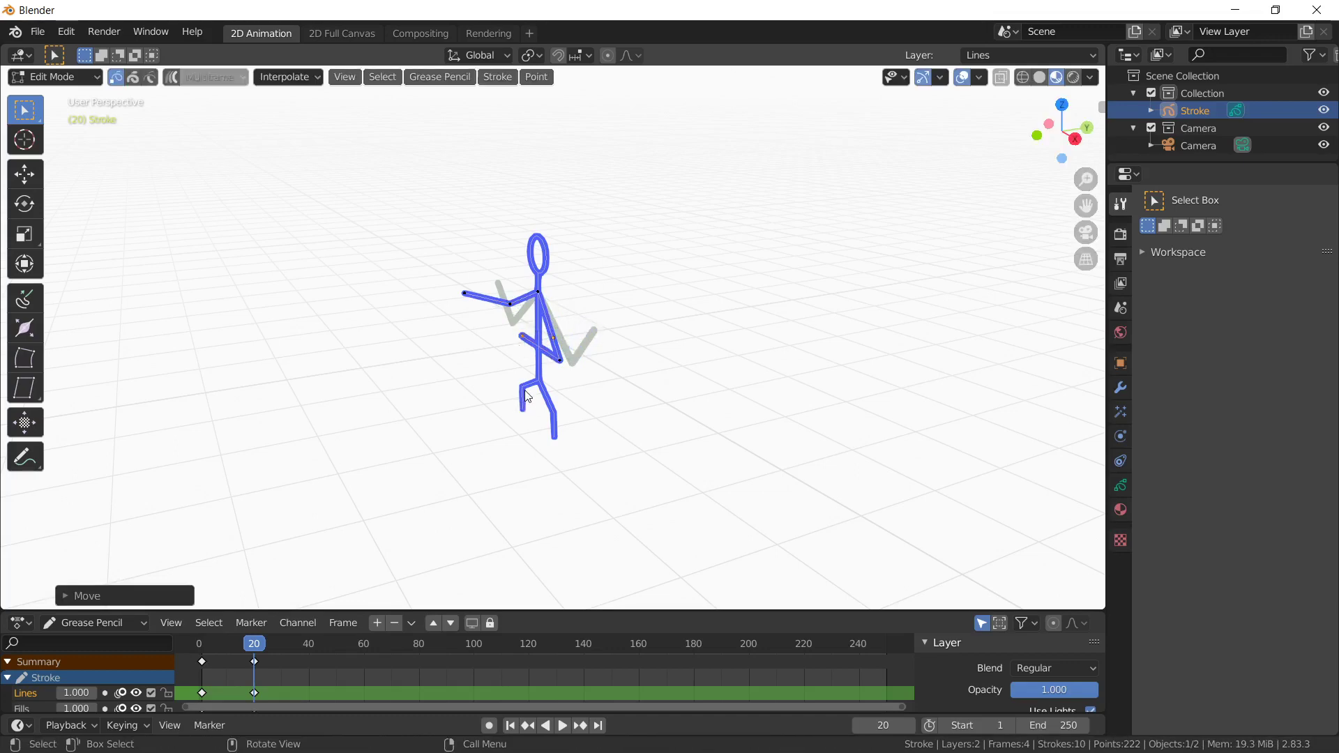
Move both knees and foot tips left and down into a running stride
left_click(523, 385)
key("g")
left_click(524, 417)
left_click(526, 416)
key("g")
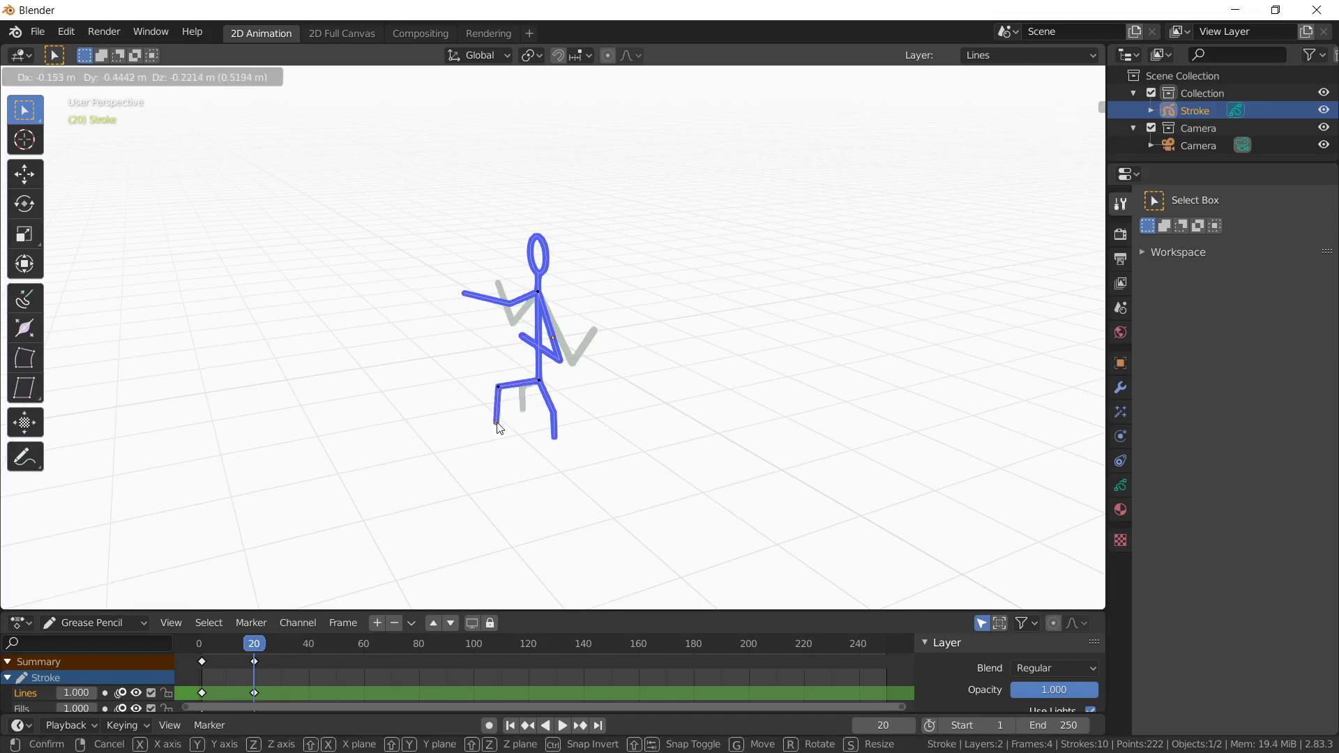
left_click(495, 420)
left_click(554, 413)
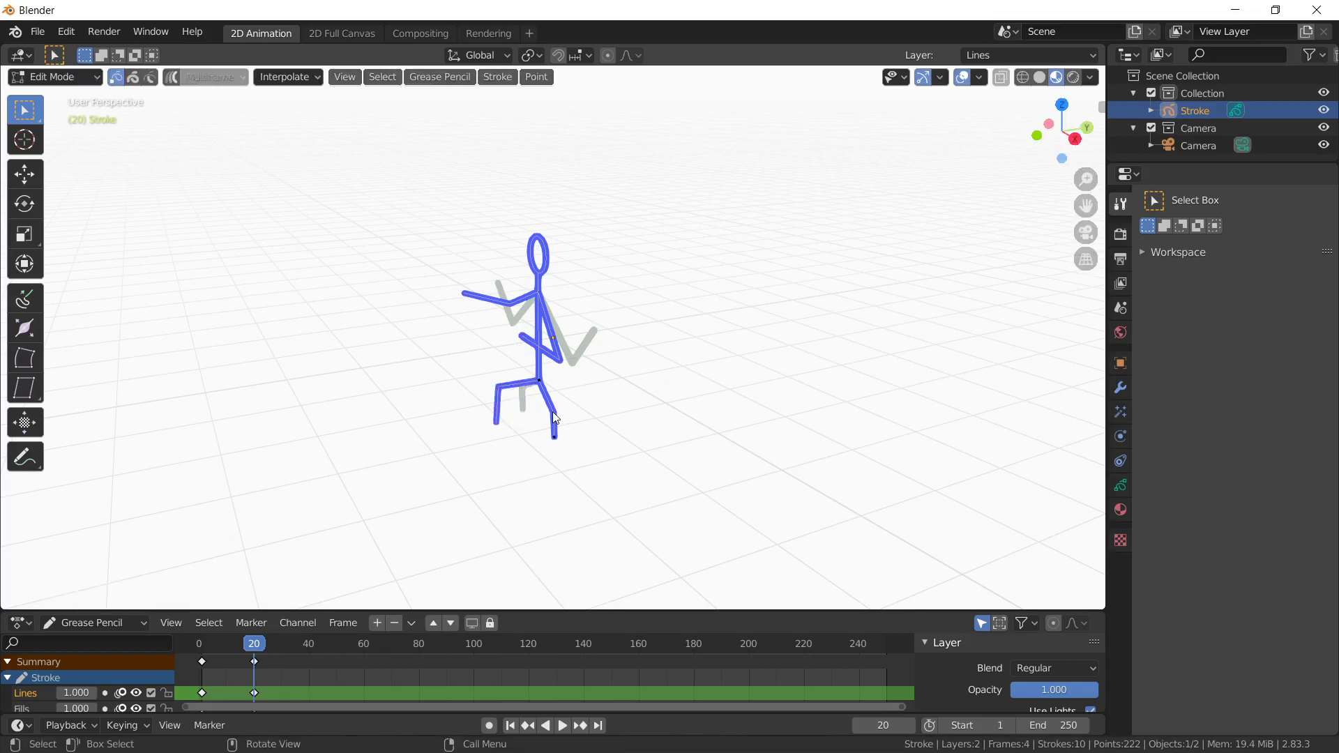
key("g")
left_click(523, 420)
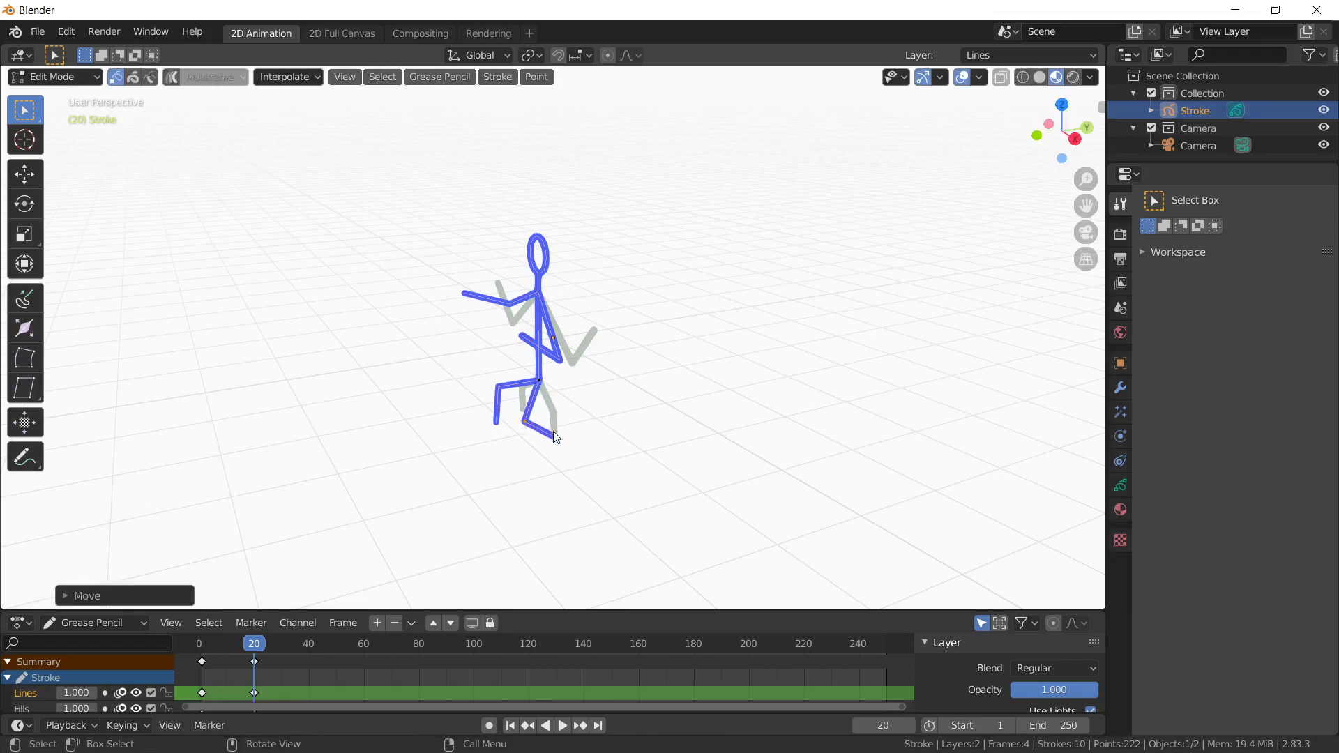
left_click(554, 433)
key("g")
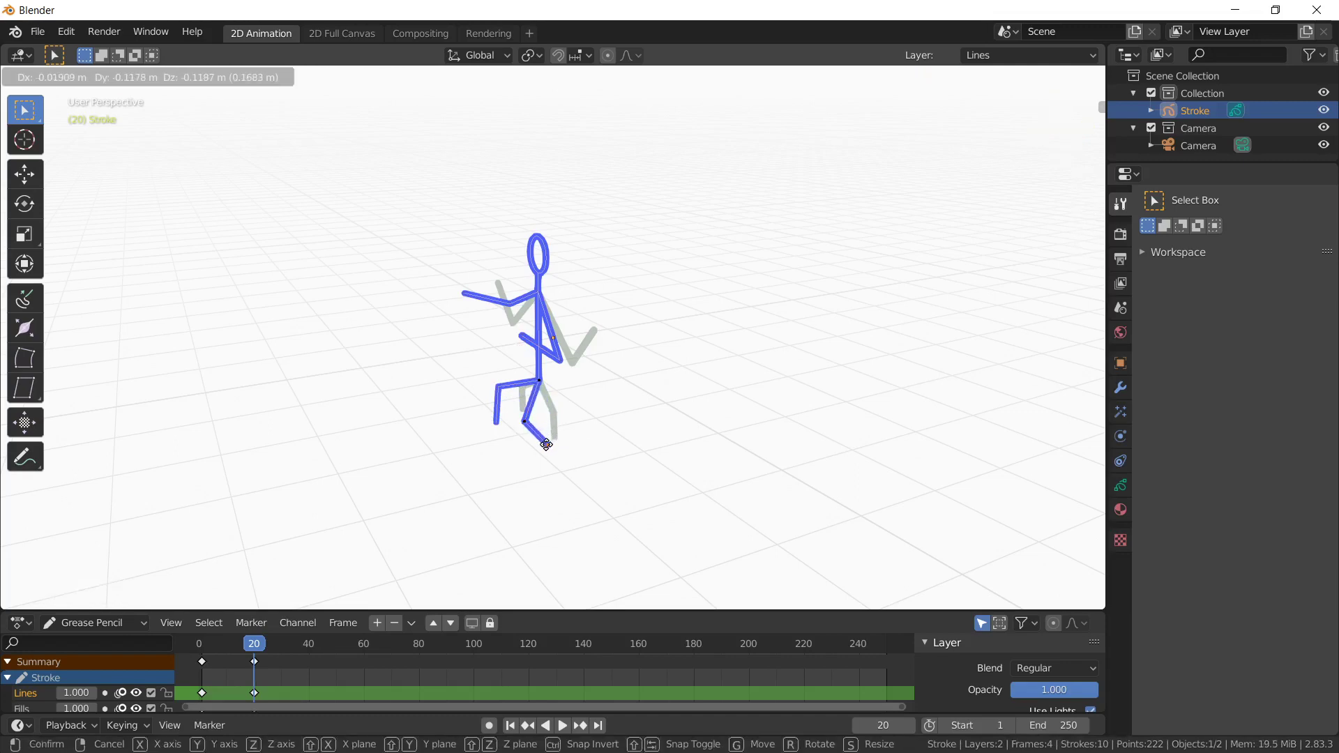
left_click(541, 446)
Shift the head and torso points to their new frame-20 positions
mouse_move(523, 236)
left_mouse_down()
mouse_move(531, 287)
mouse_move(571, 308)
mouse_move(552, 304)
left_mouse_up()
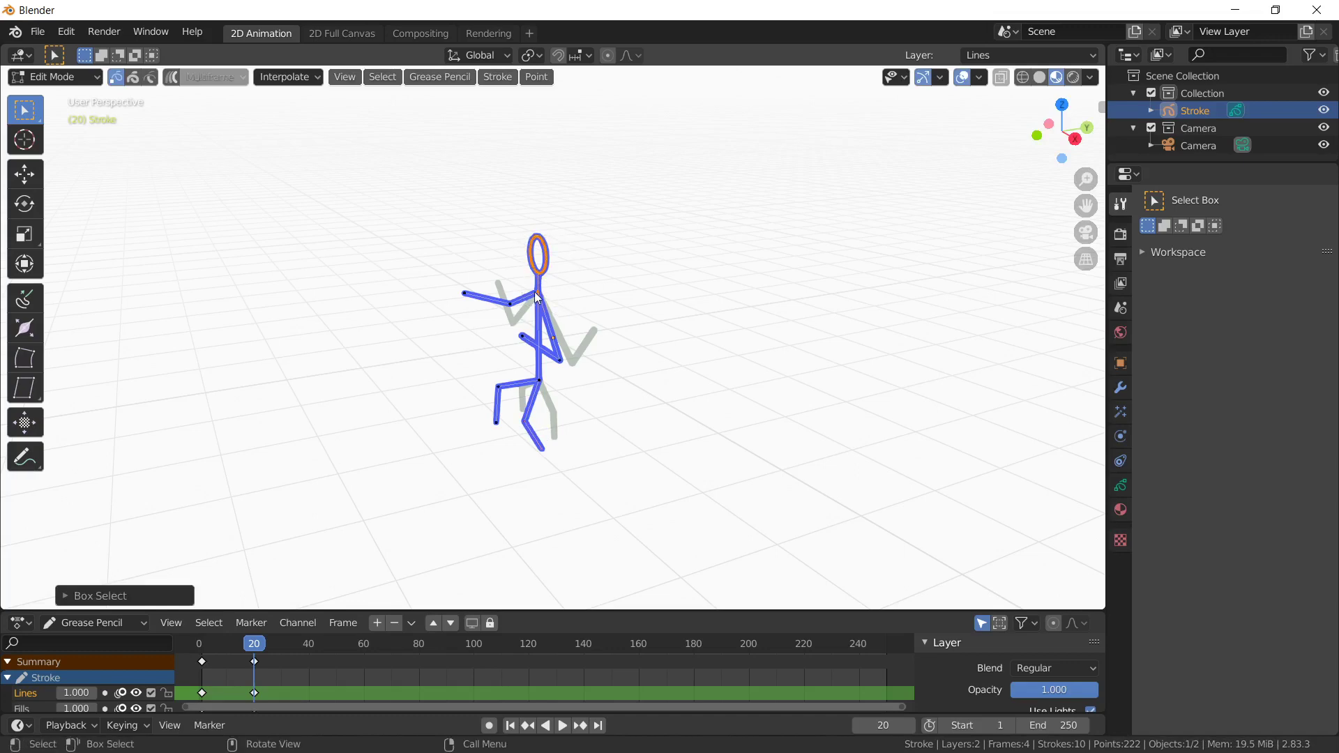
key("g")
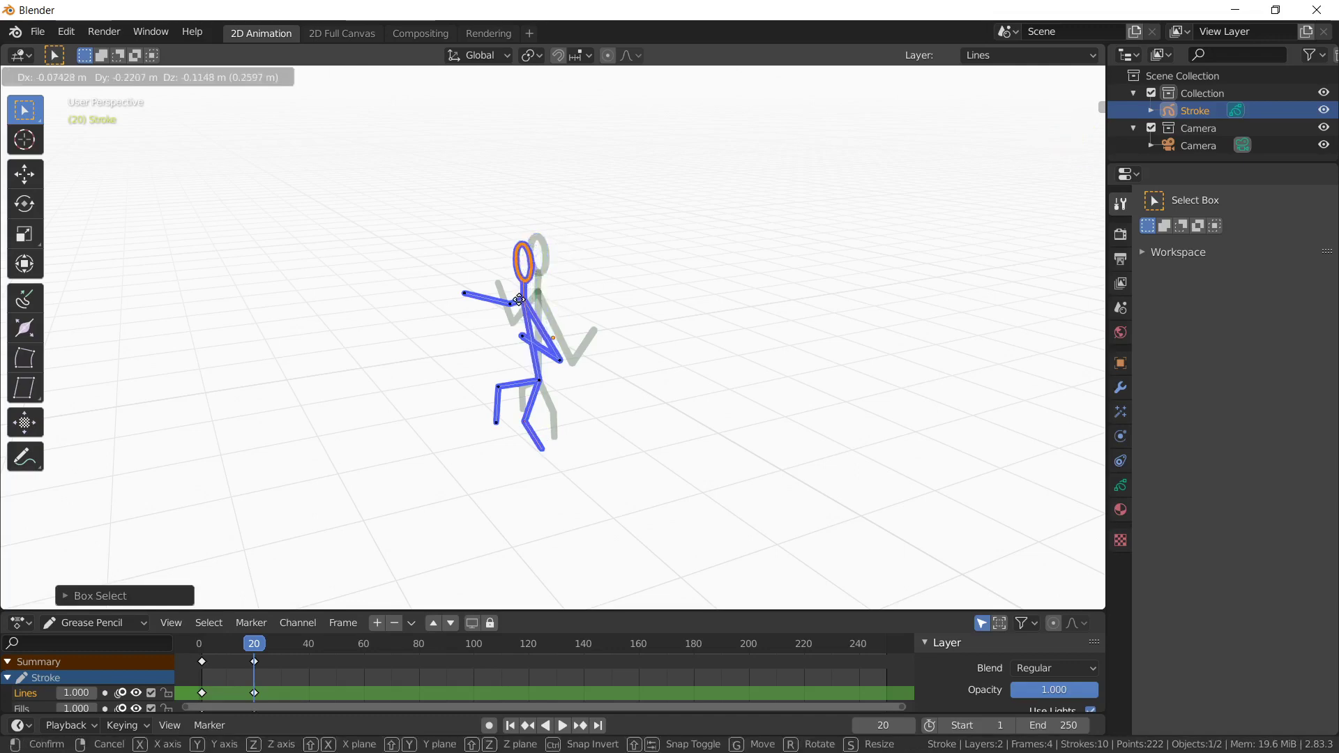
left_click(520, 303)
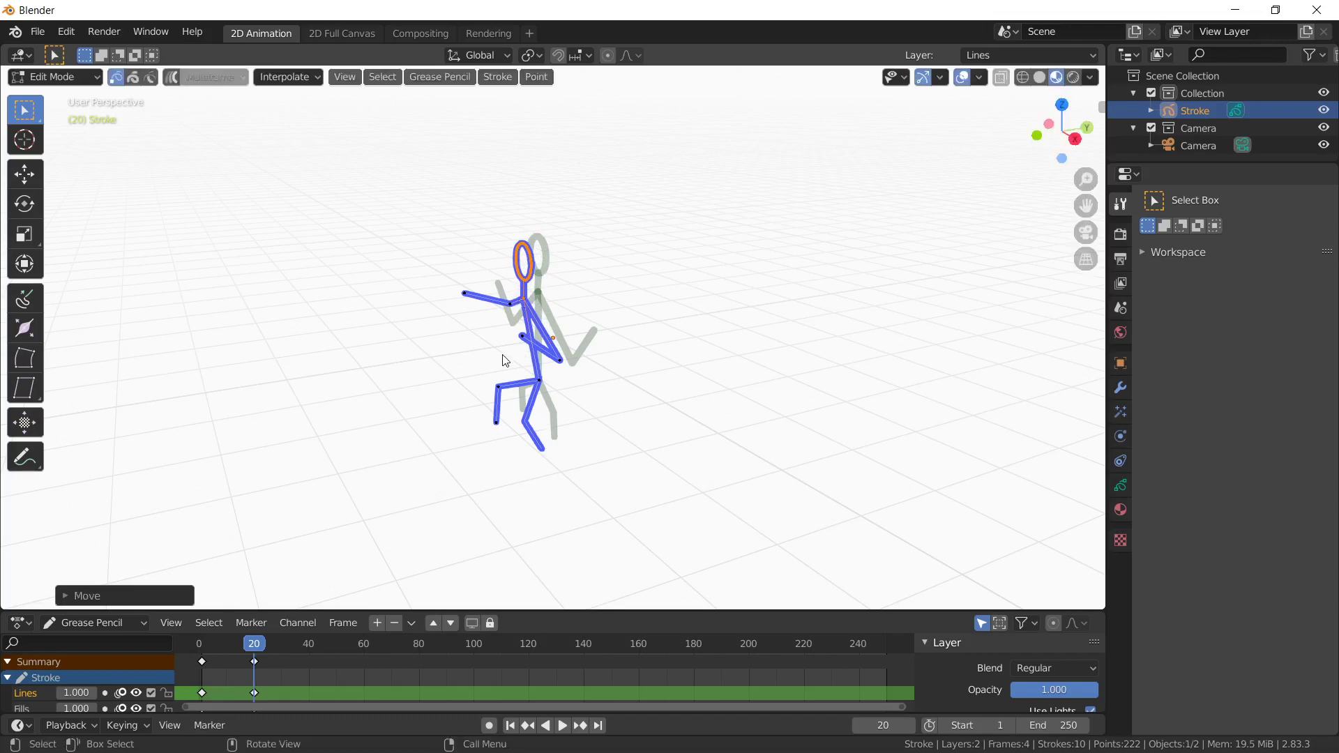
left_click(574, 403)
key("g")
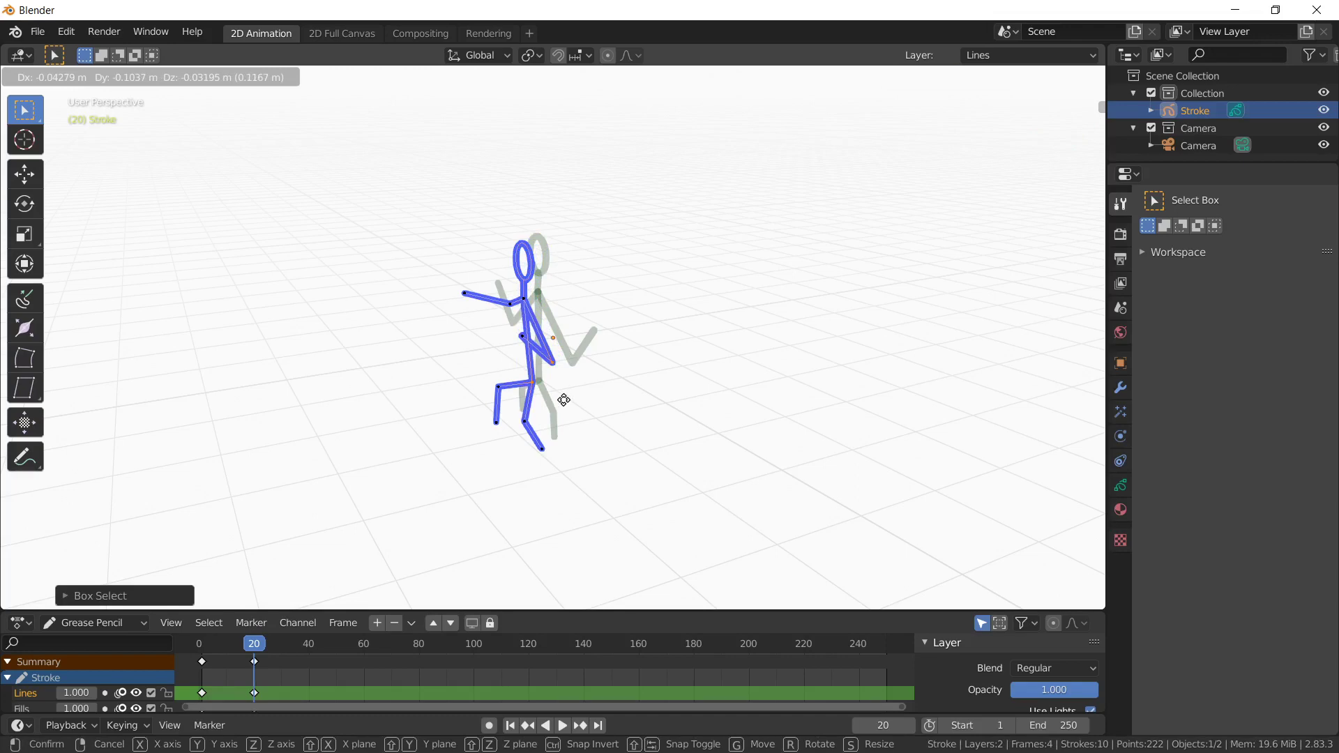
left_click(563, 399)
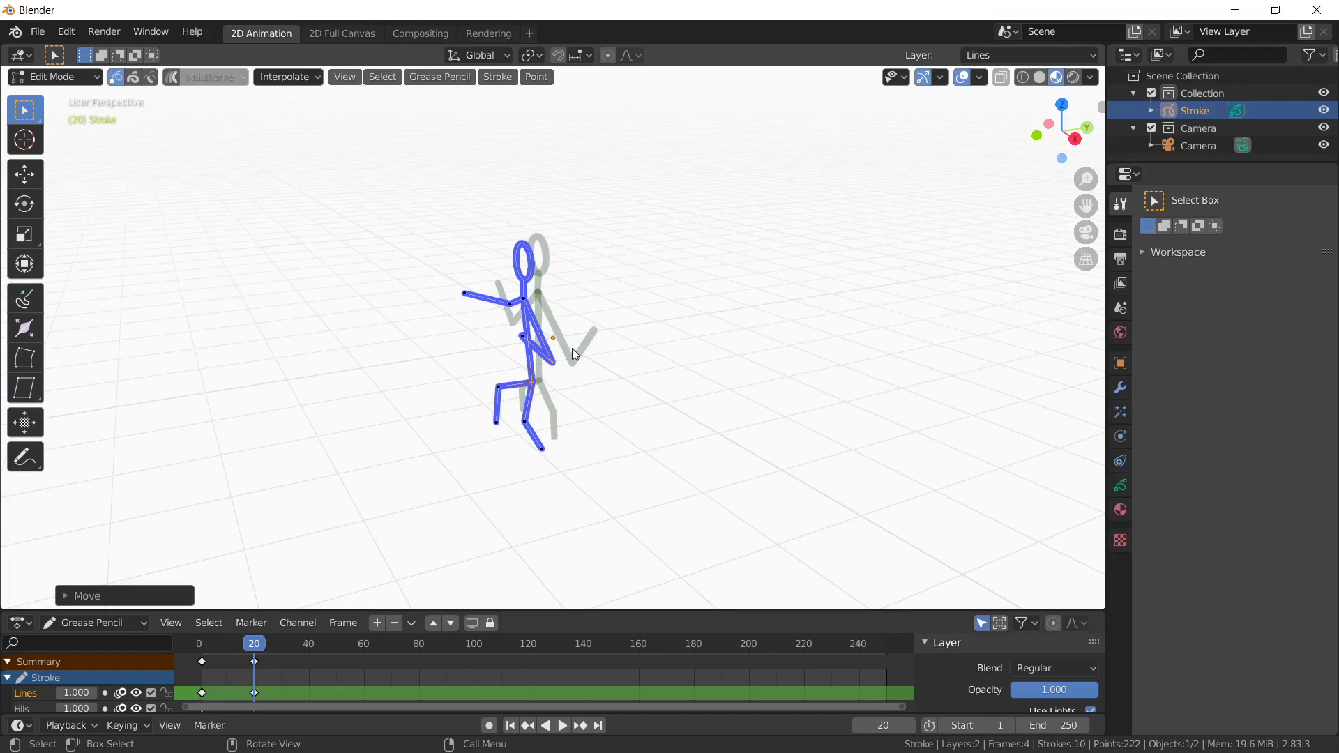
left_click(248, 656)
Play back the animation from the start and stop at frame 19
key("Left")
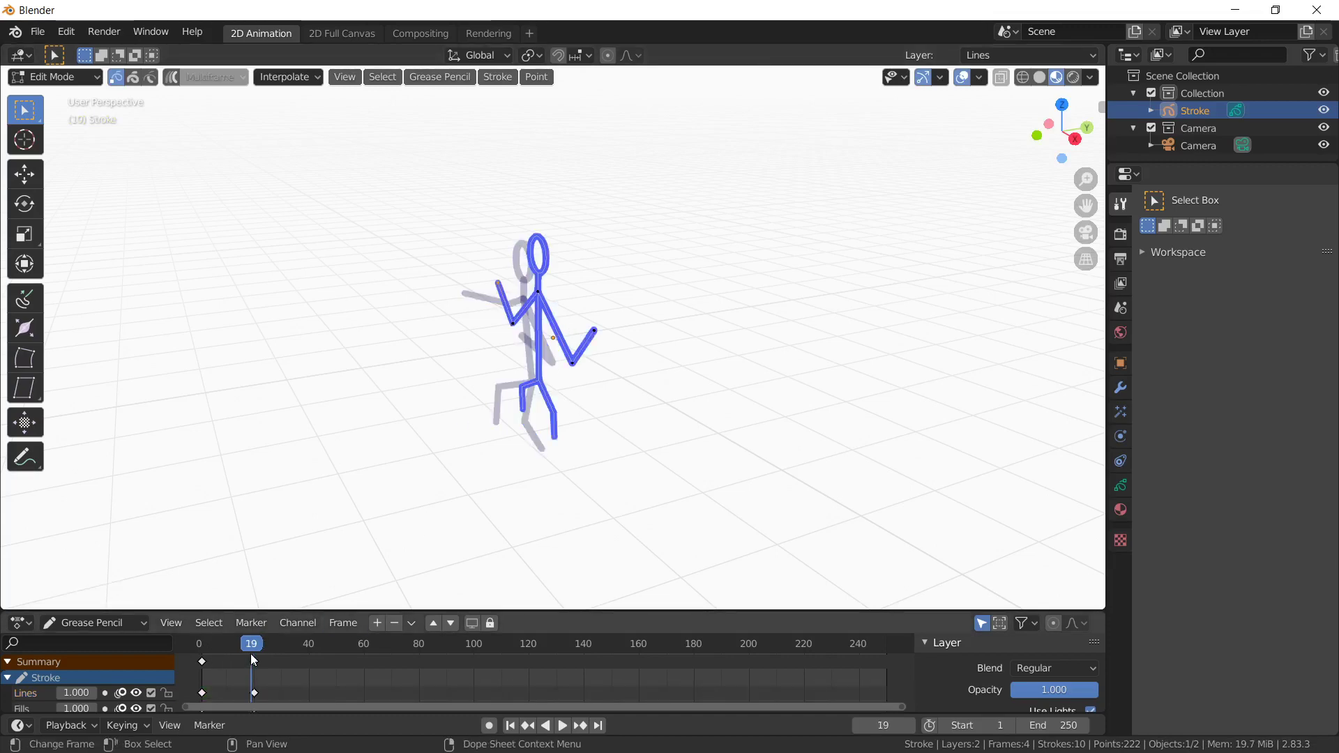
left_click(199, 650)
key("space")
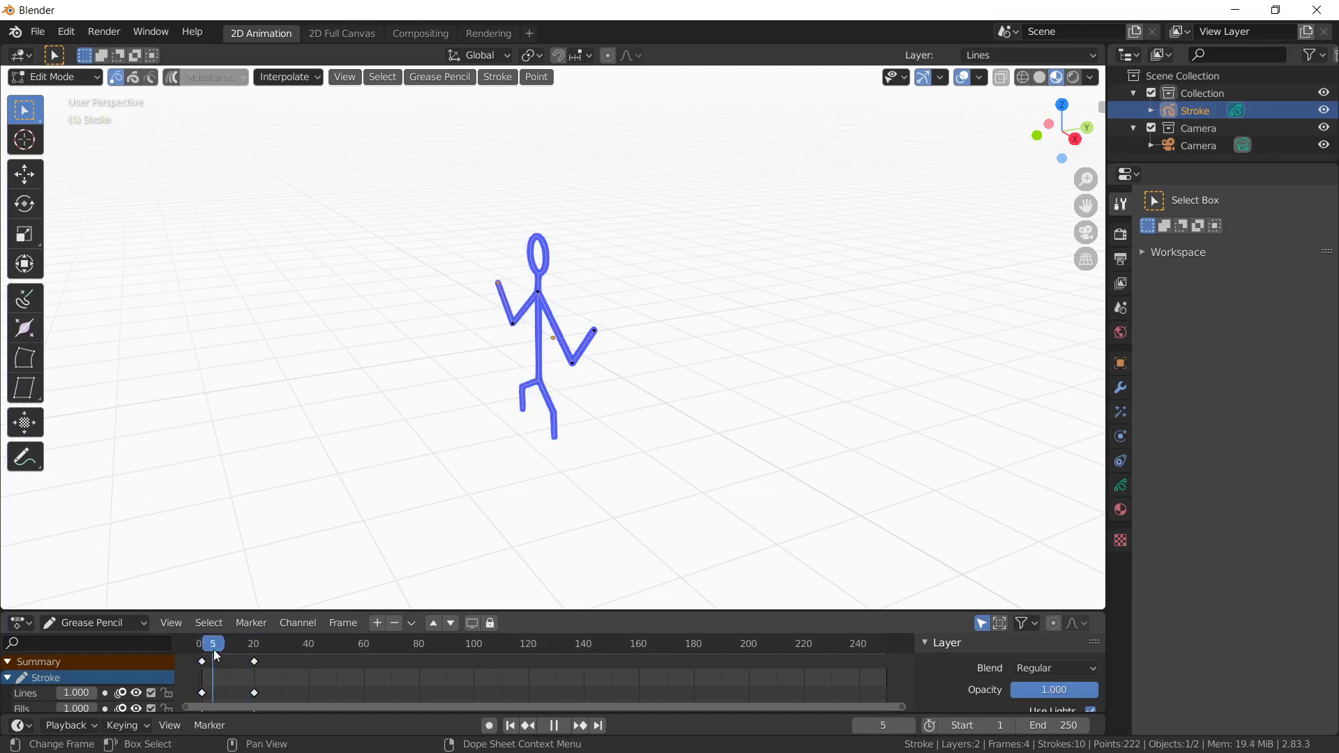
left_click(255, 650)
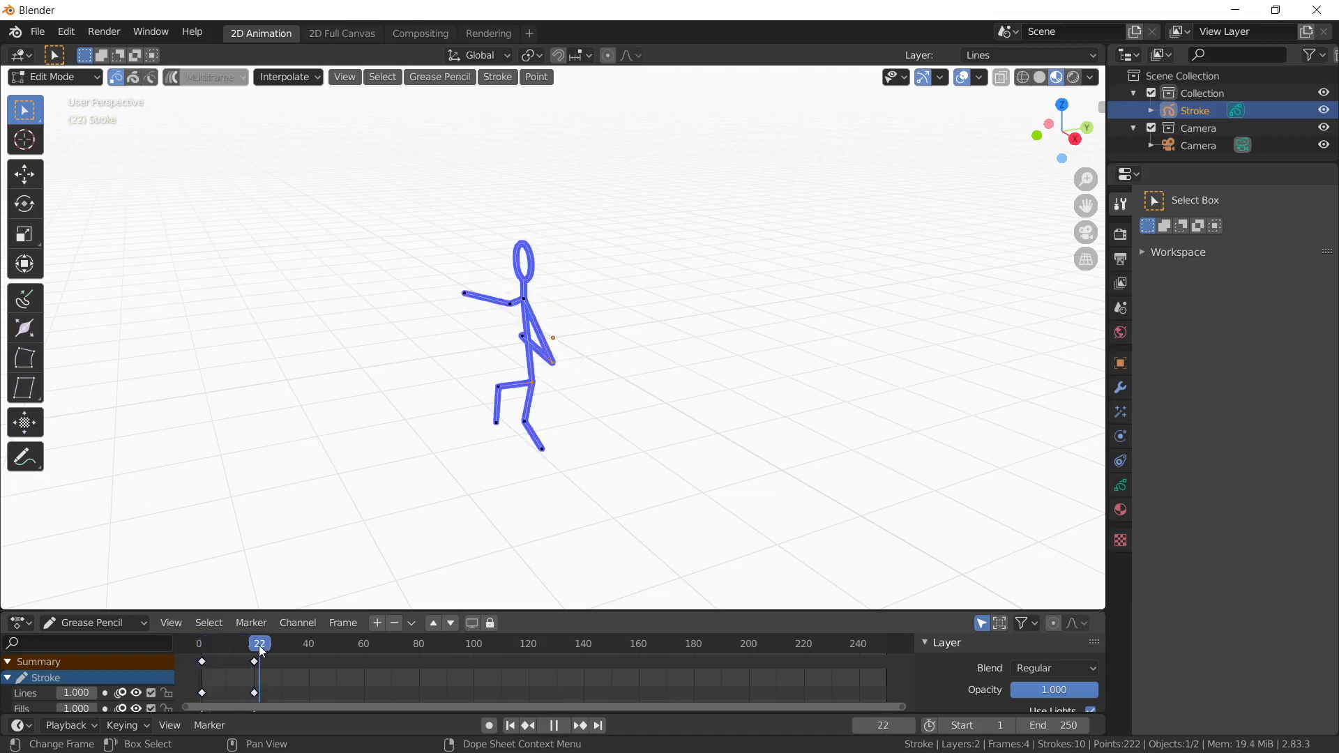
left_click_drag(254, 650, 251, 650)
key("space")
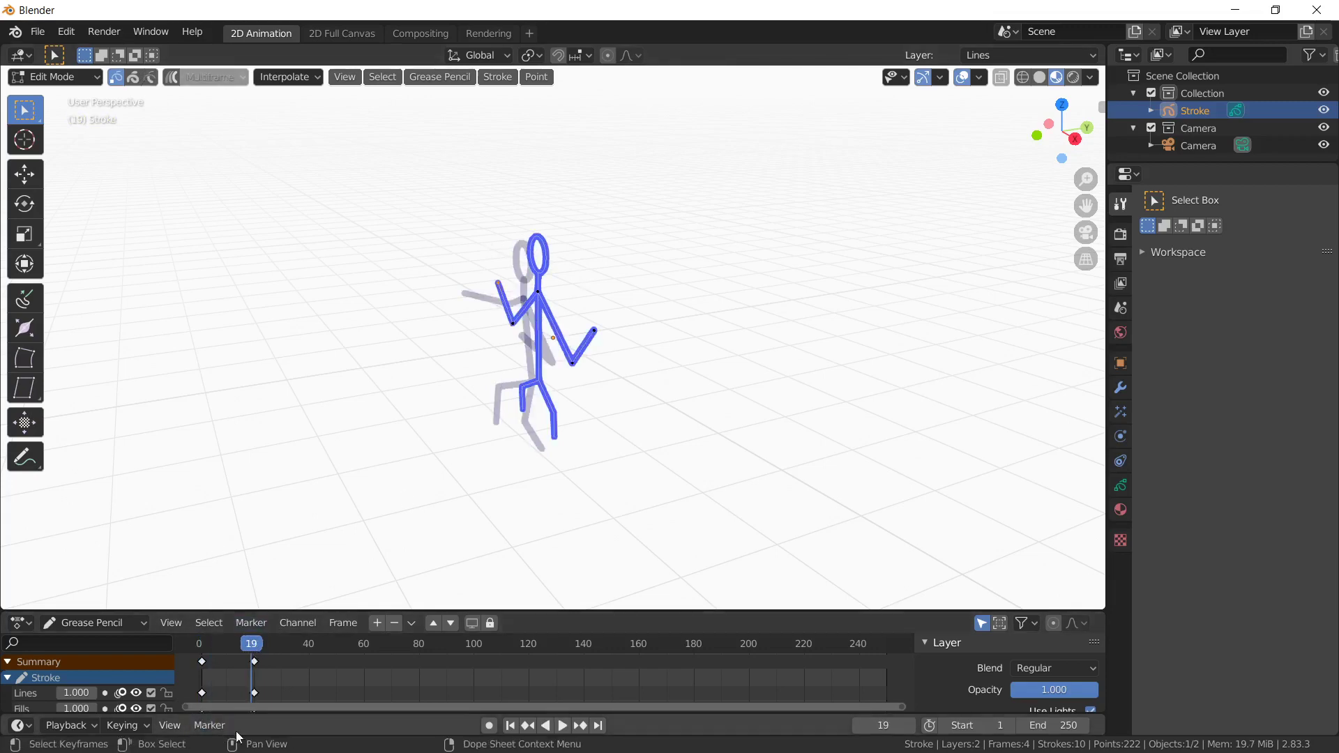
Generate in-between frames with Interpolate > Sequence and scrub through them
left_click(298, 76)
left_click(298, 145)
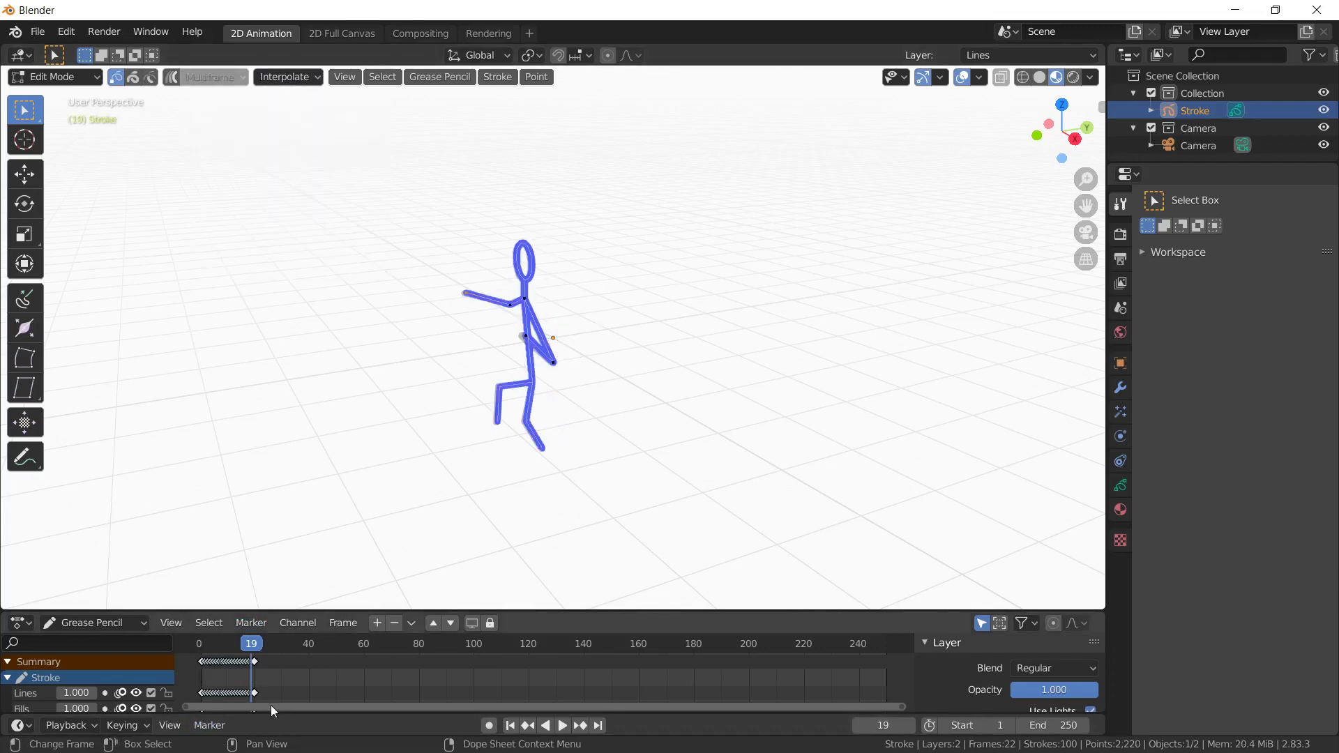
mouse_move(248, 647)
left_mouse_down()
mouse_move(200, 645)
mouse_move(254, 646)
left_mouse_up()
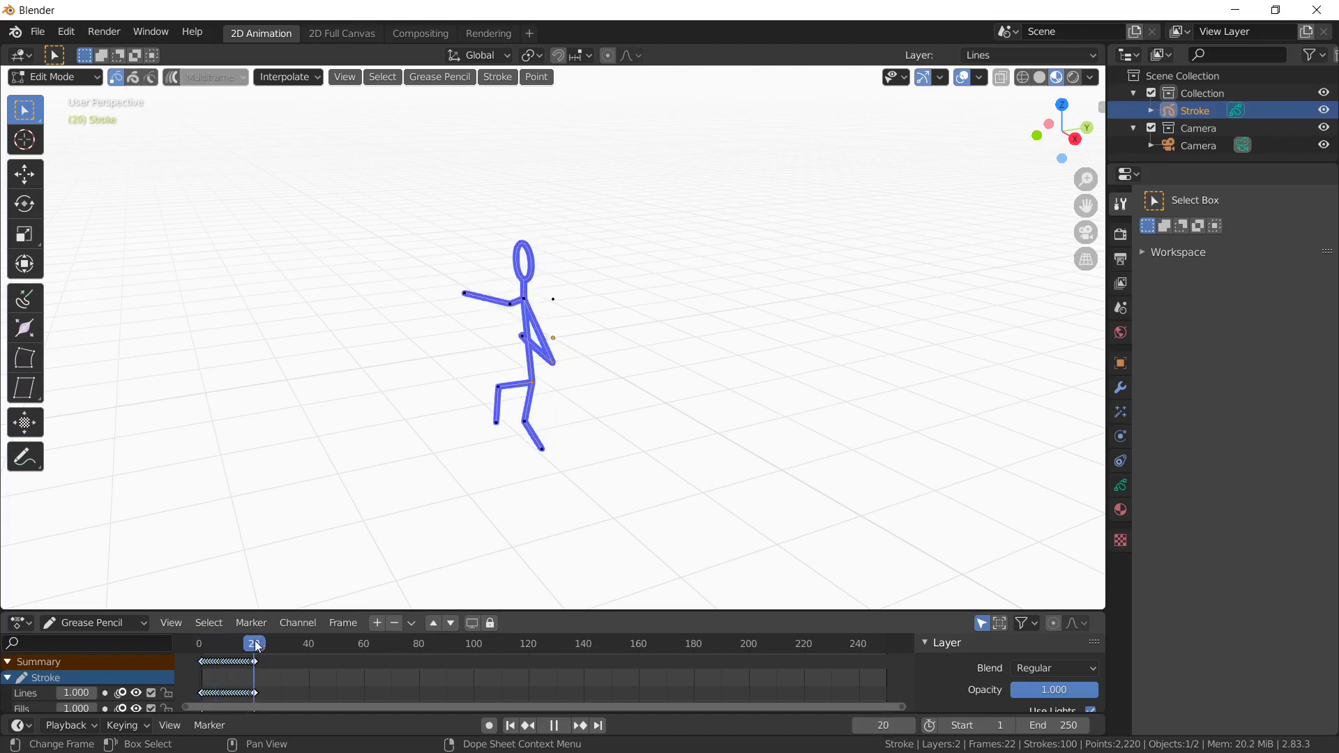
At frame 40, bend the arm upward at the elbow and move the right hand outward
left_click(314, 645)
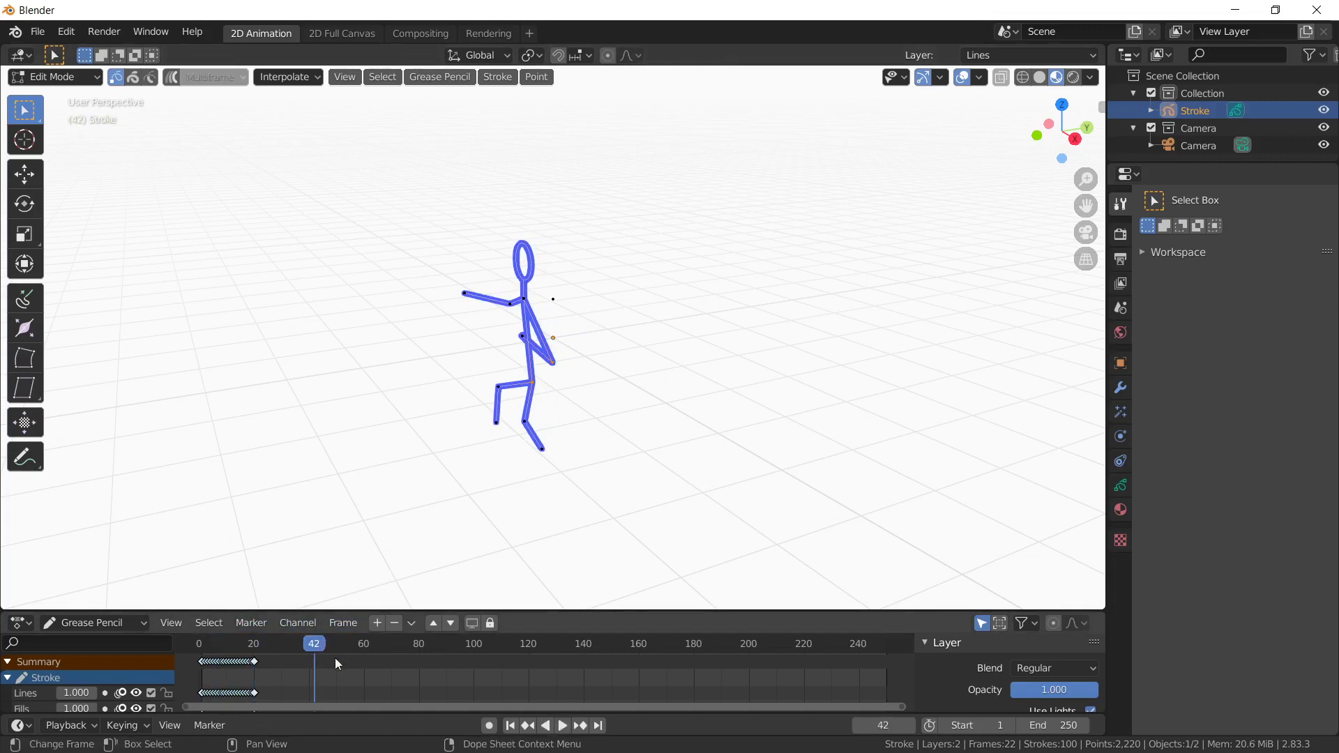
left_click_drag(312, 650, 309, 648)
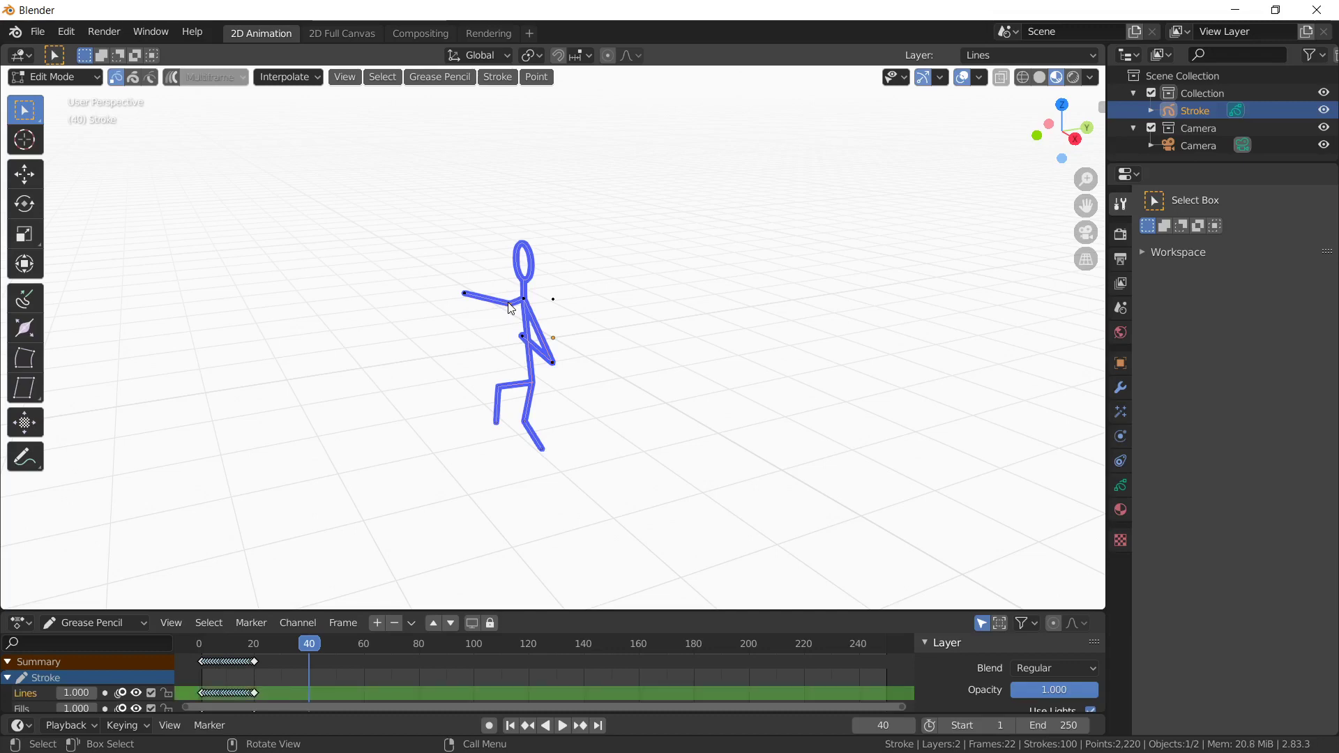
left_click_drag(507, 303, 479, 271)
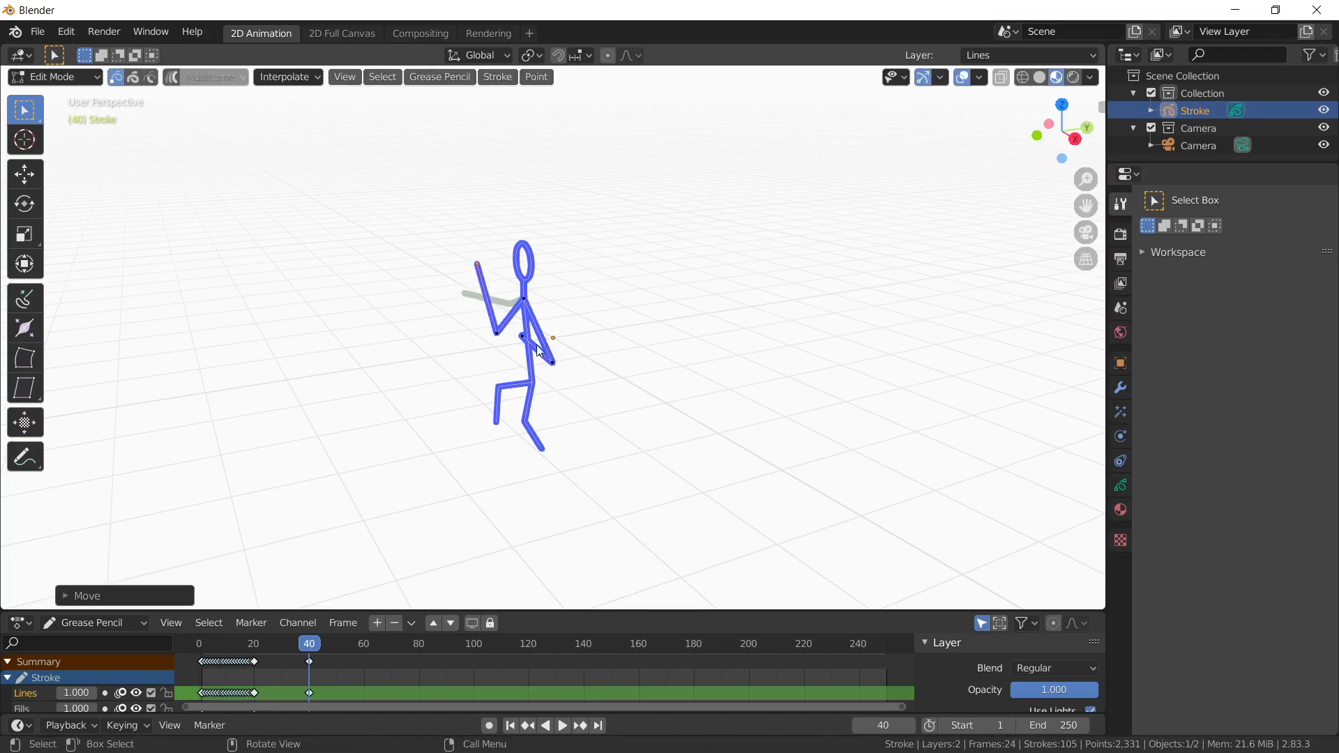
left_click_drag(553, 366, 535, 281)
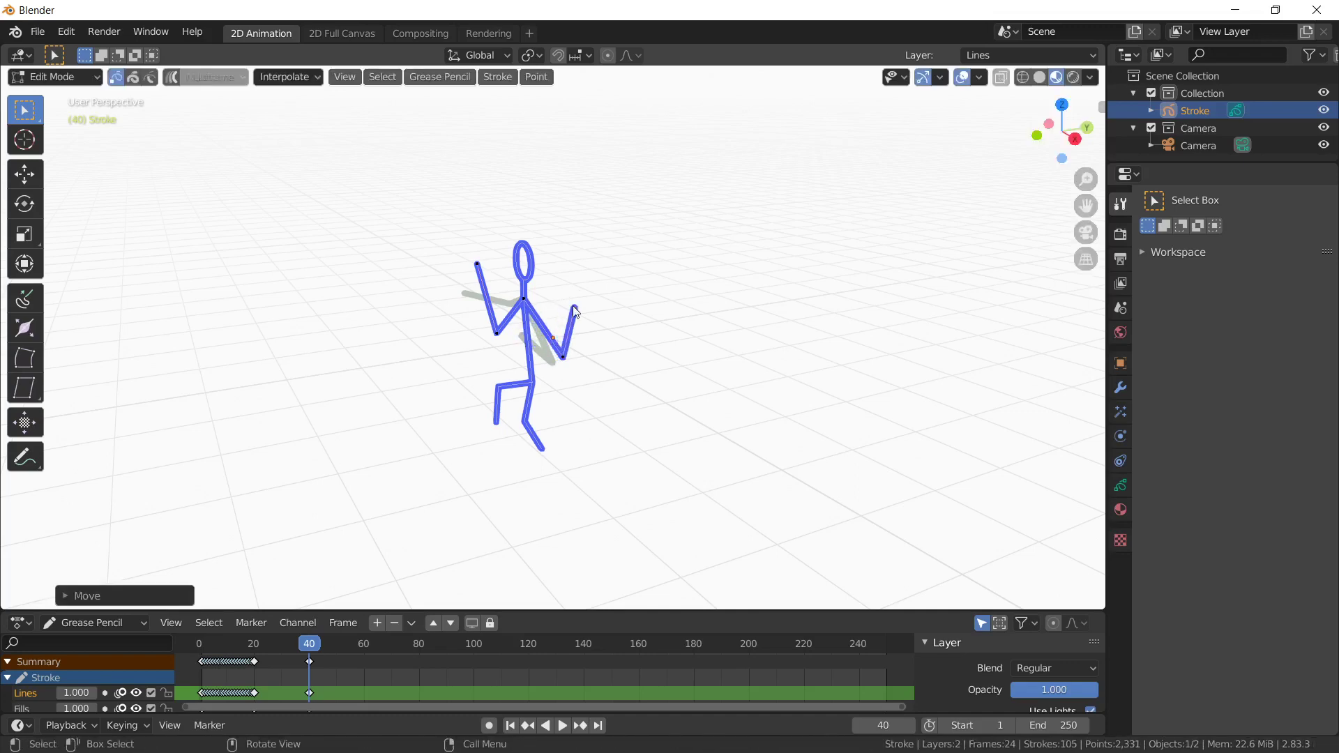
Reposition the knee and foot, bend the lower leg up, and shift the head
left_click(503, 392)
mouse_move(505, 394)
left_mouse_down()
mouse_move(504, 423)
mouse_move(545, 406)
left_mouse_up()
left_click(500, 423)
mouse_move(544, 452)
left_mouse_down()
mouse_move(534, 425)
mouse_move(526, 436)
left_mouse_up()
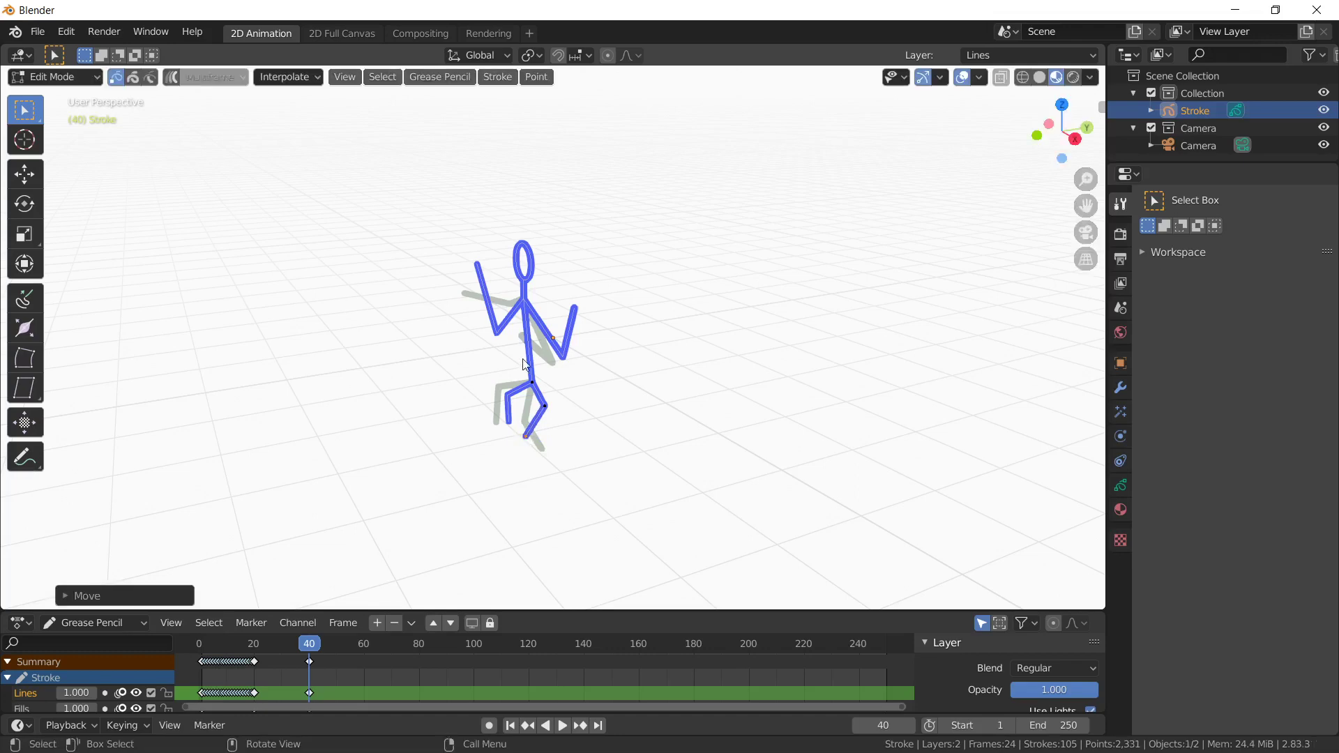
left_click_drag(512, 231, 532, 396)
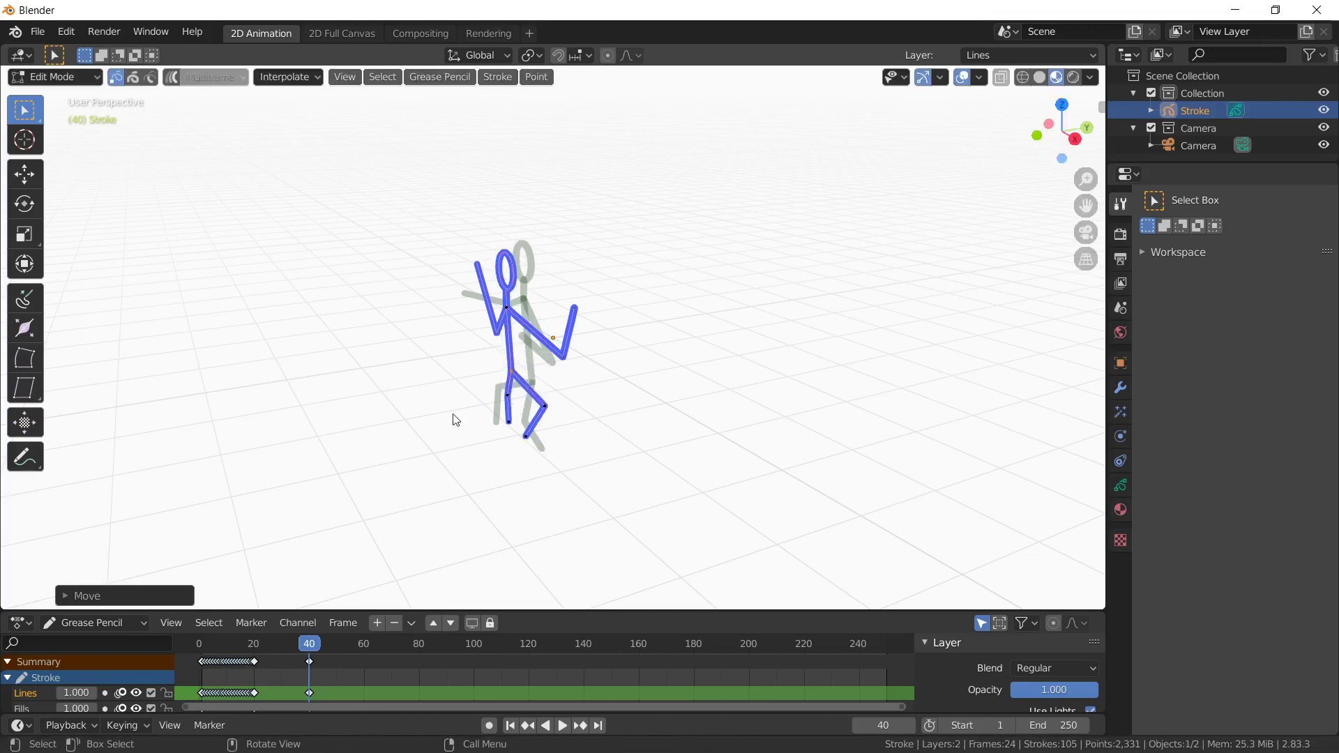
From frame 38, run Interpolate Sequence for frames 20–40, then play and scrub to check
left_click(304, 644)
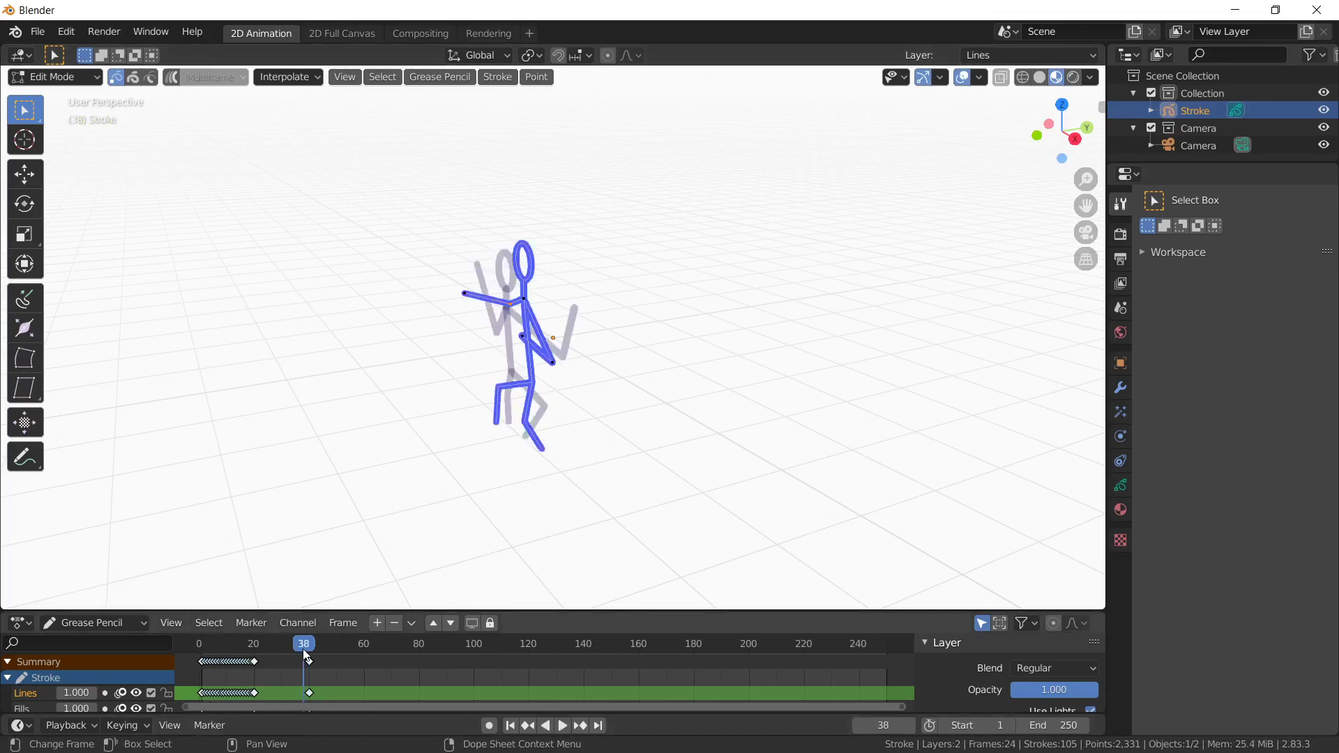
left_click(301, 78)
left_click(307, 146)
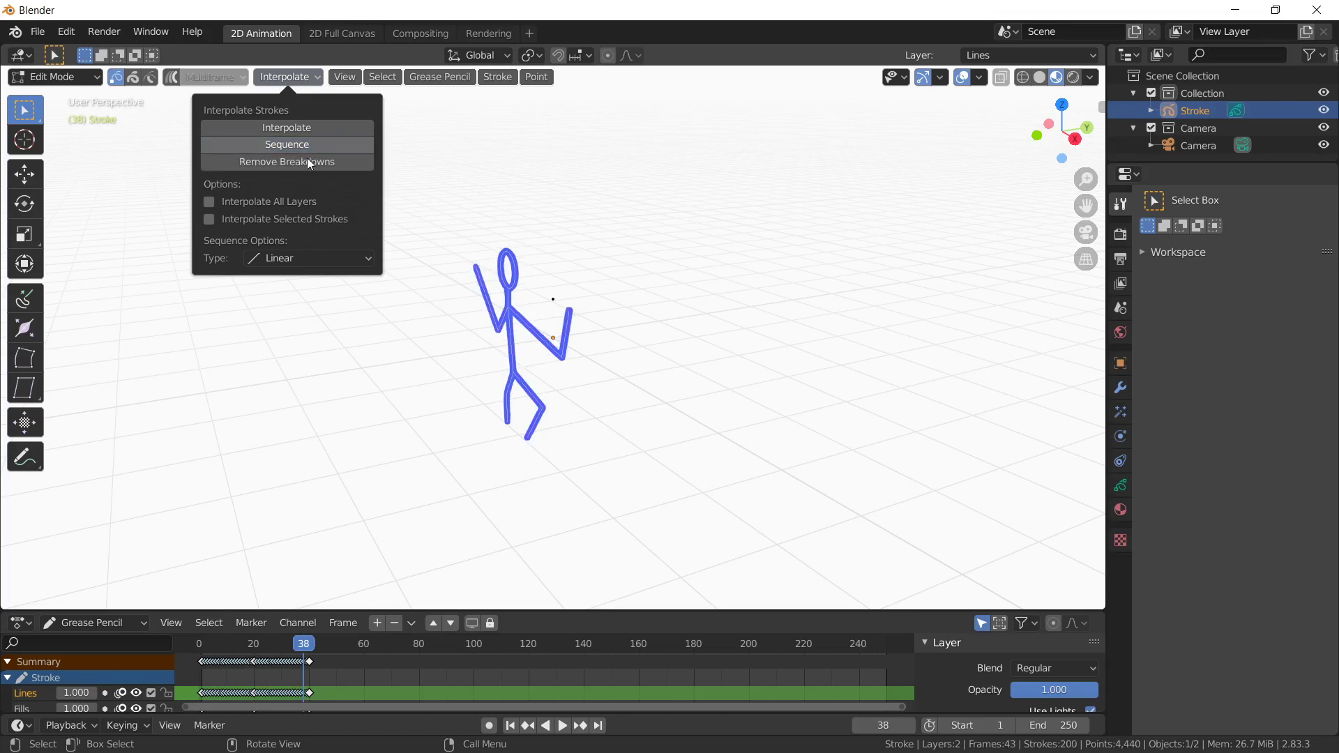
key("space")
left_click_drag(291, 646, 205, 652)
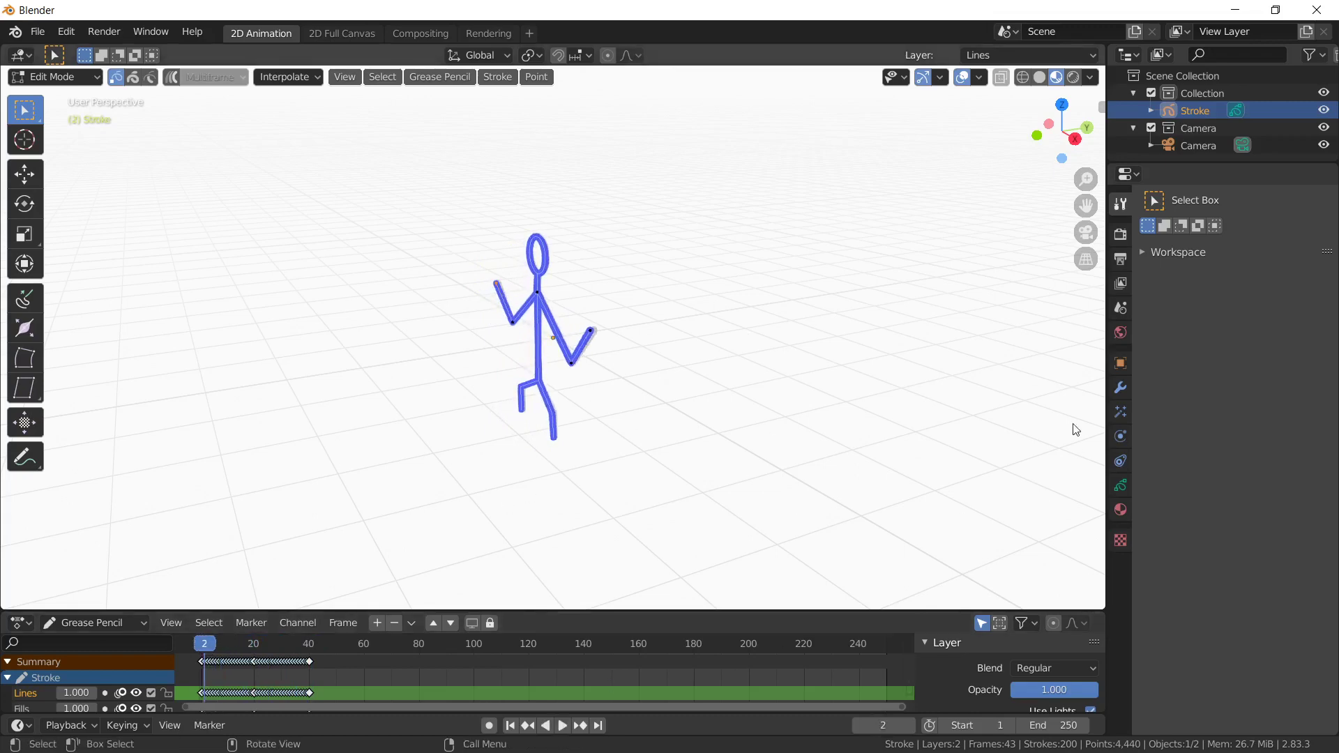
key("KP_0")
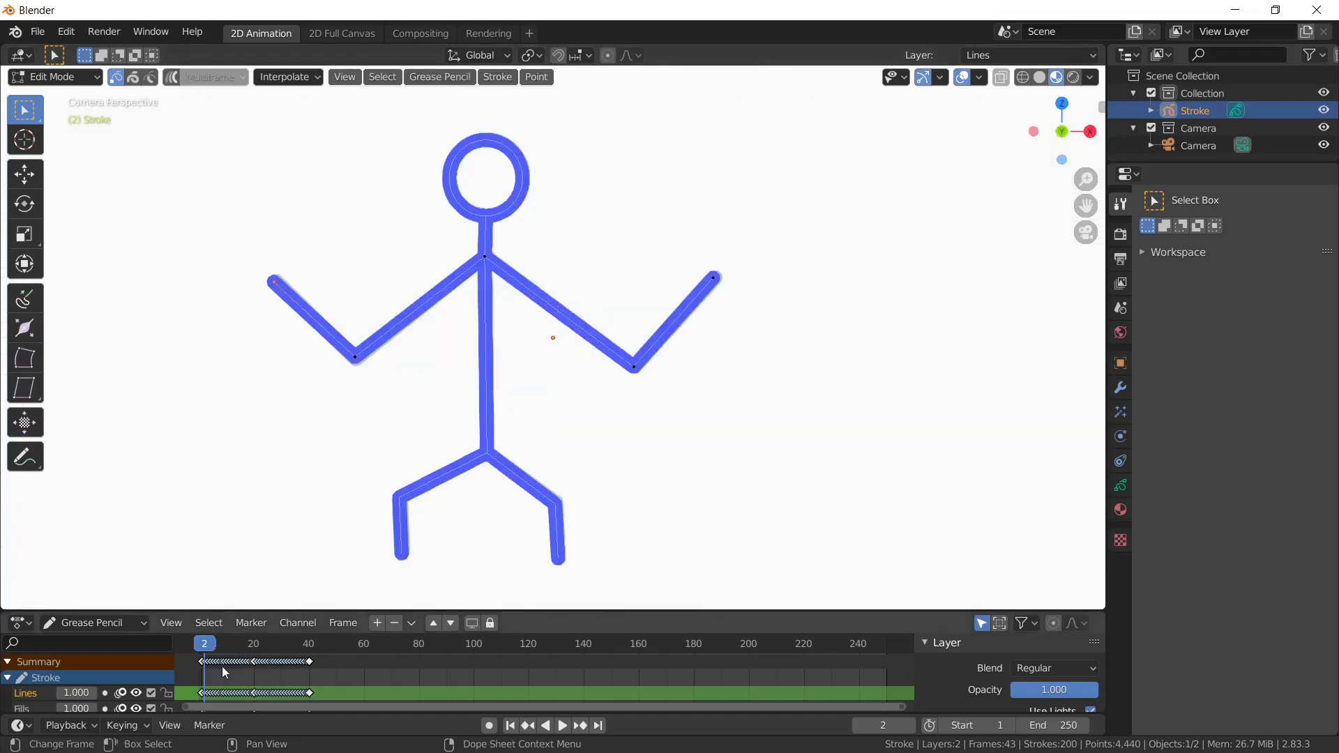
key("space")
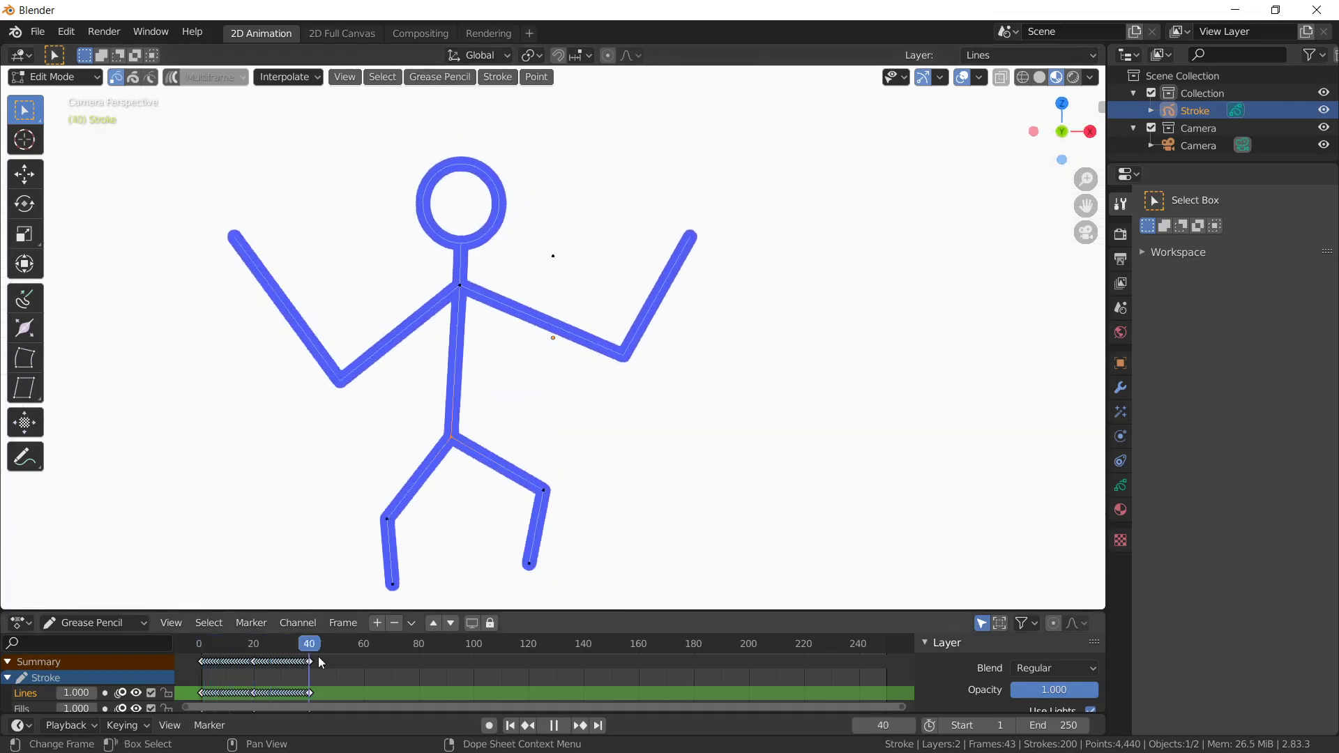
left_click_drag(332, 657, 202, 652)
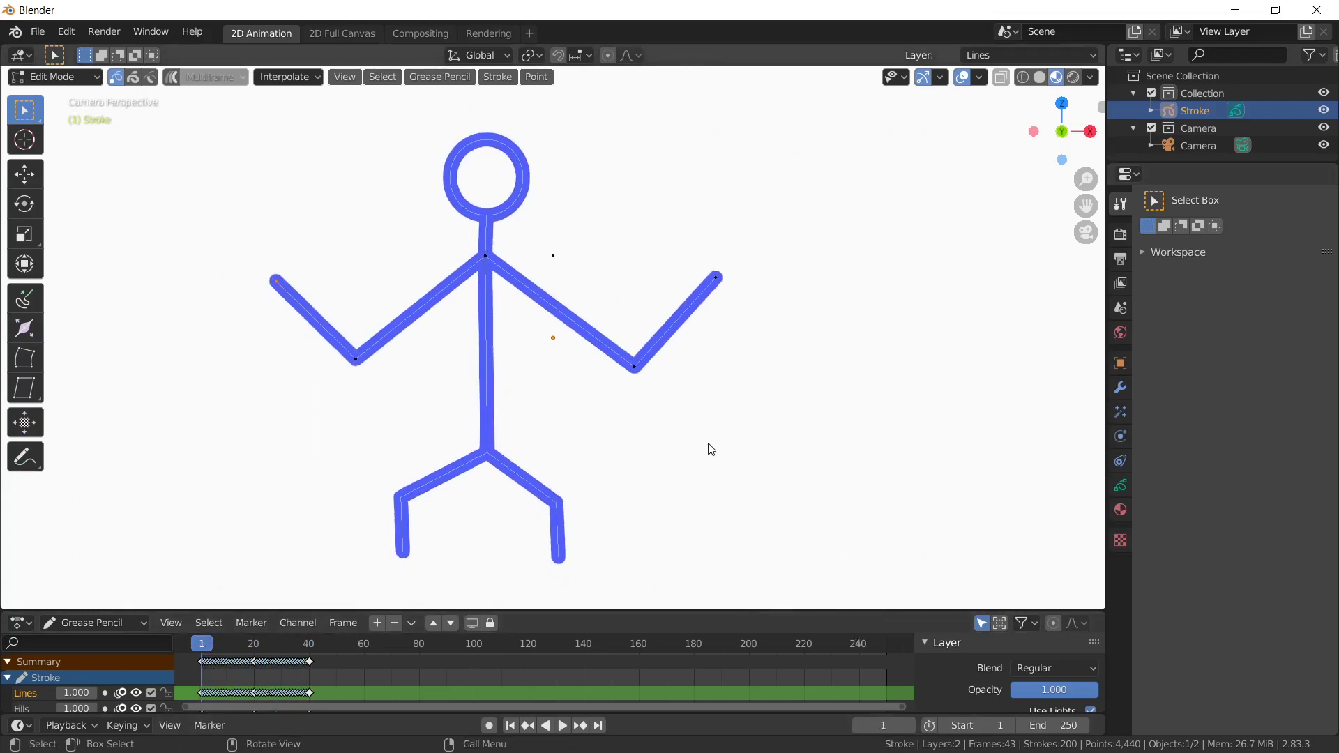
middle_click_drag(773, 444, 673, 469)
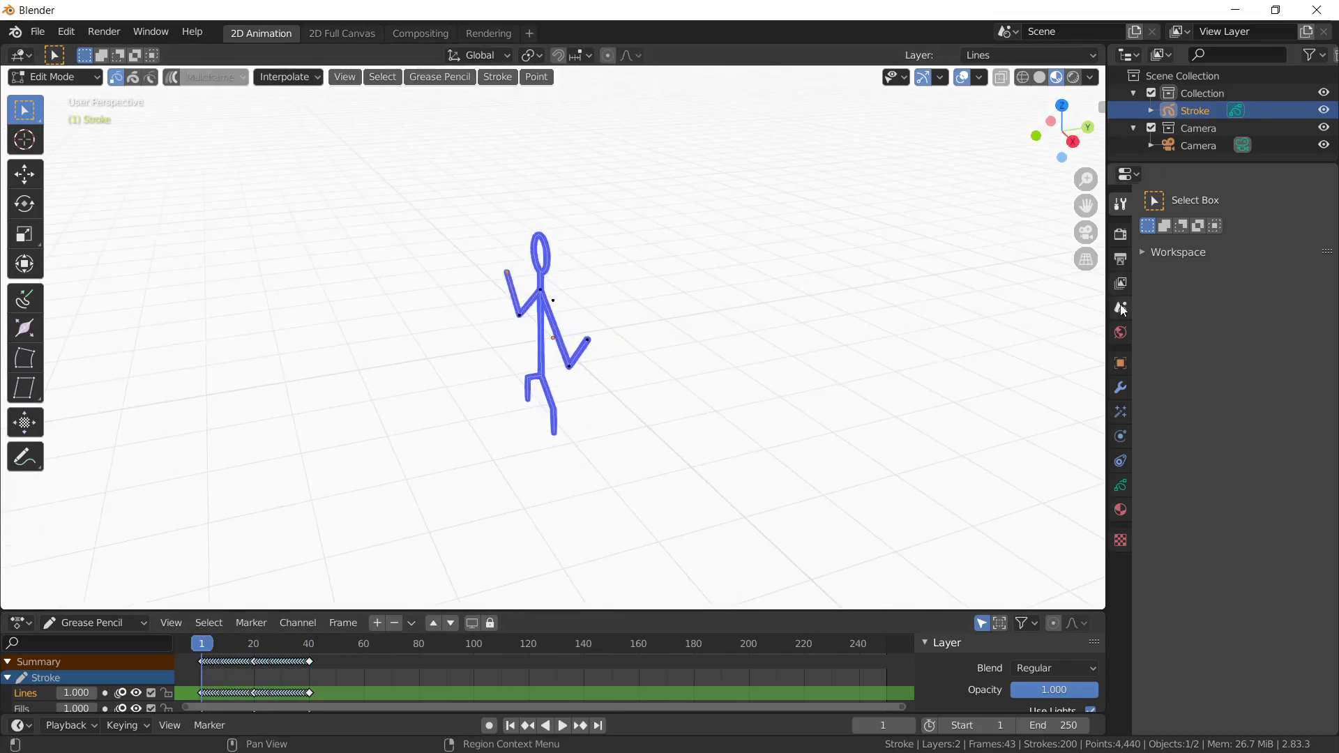
In the Output properties, set File Format to FFmpeg video and the Encoding container to MPEG-4
left_click(1124, 261)
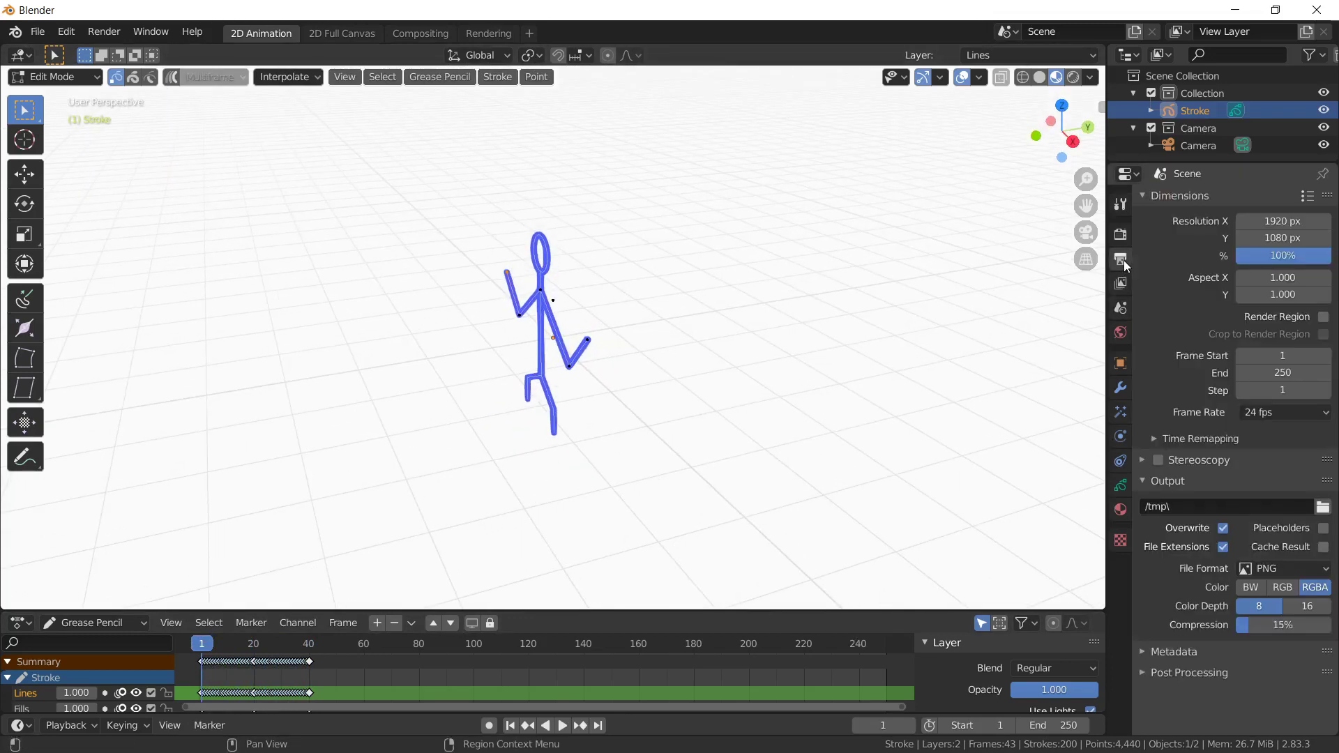
left_click(1290, 566)
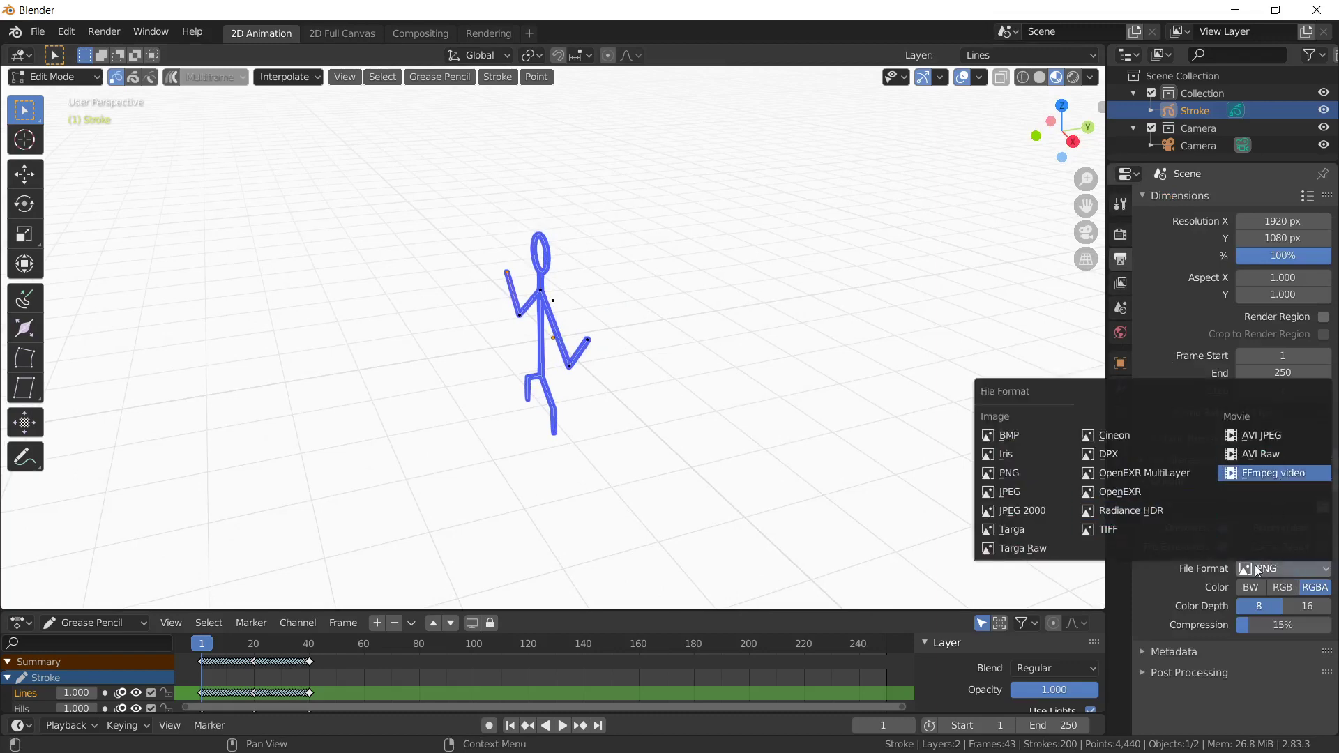
left_click(1273, 473)
left_click(1154, 615)
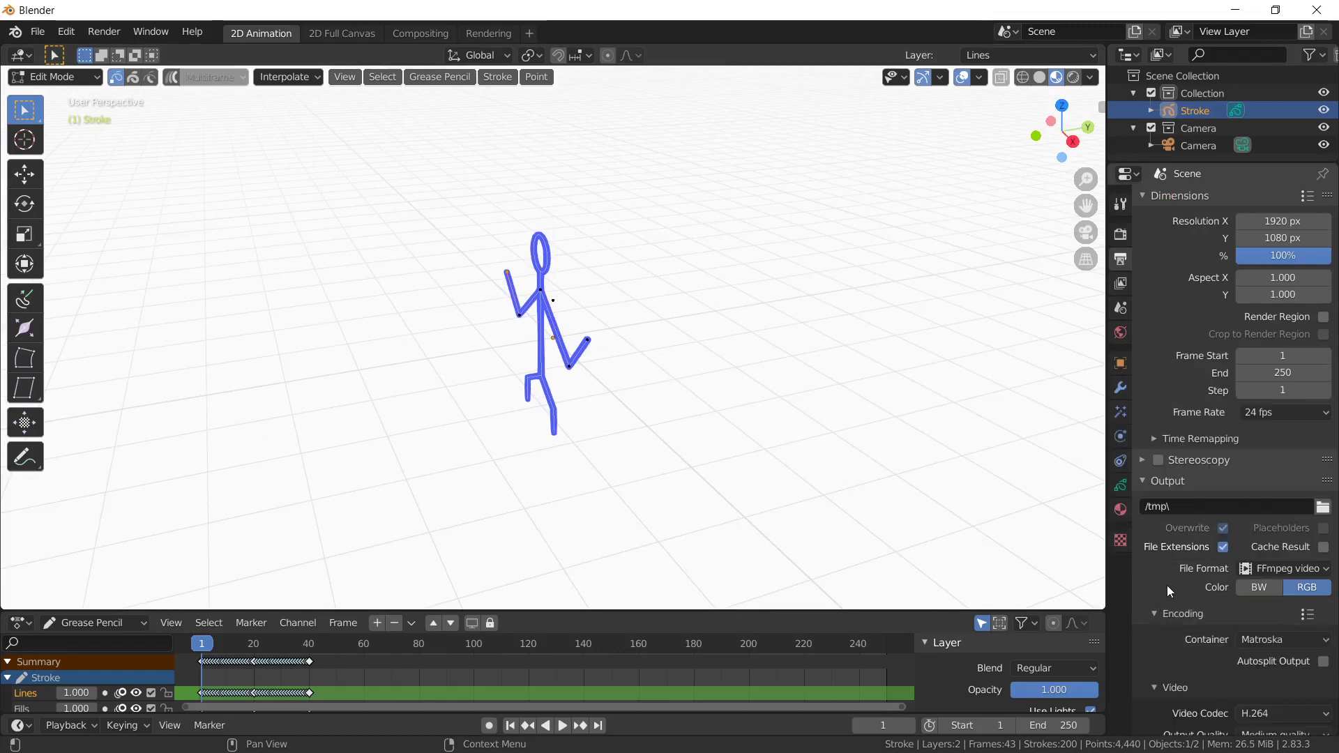
scroll(1166, 586, "down", 3)
left_click(1262, 556)
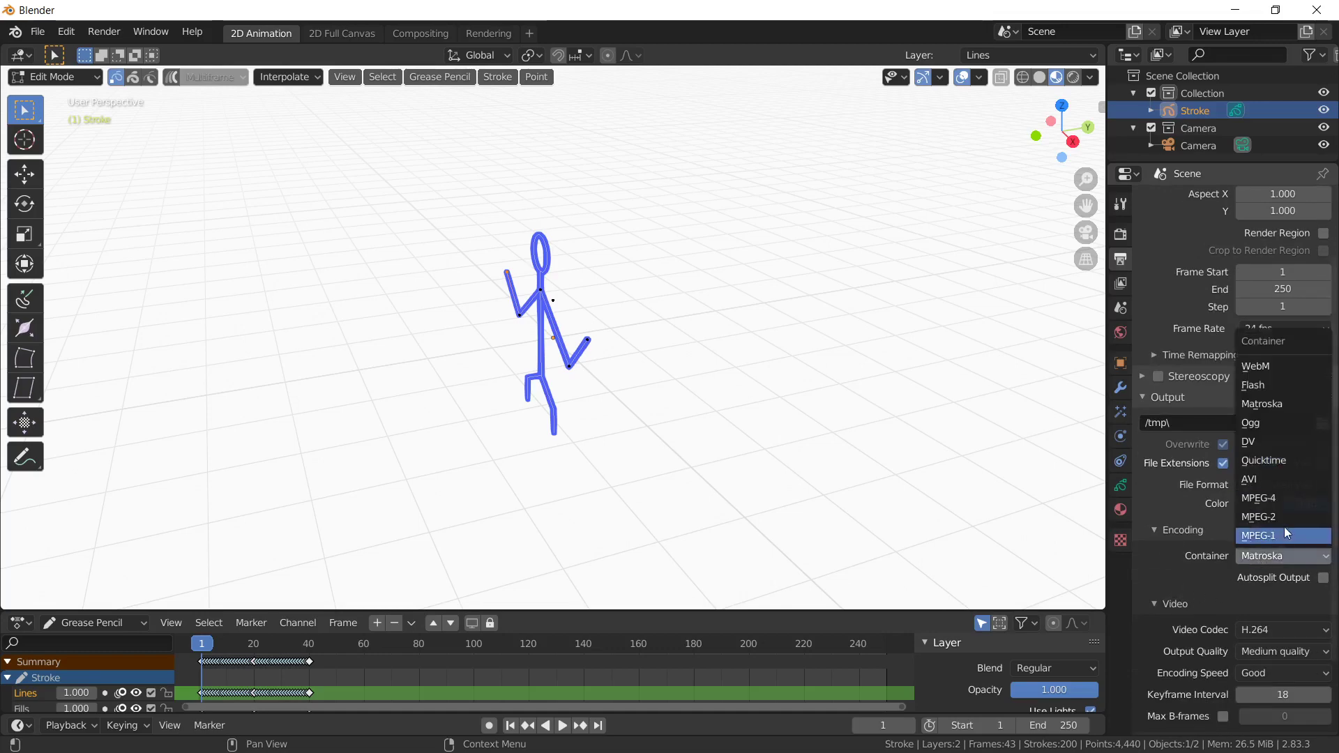
left_click(1283, 499)
scroll(1200, 551, "down", 2)
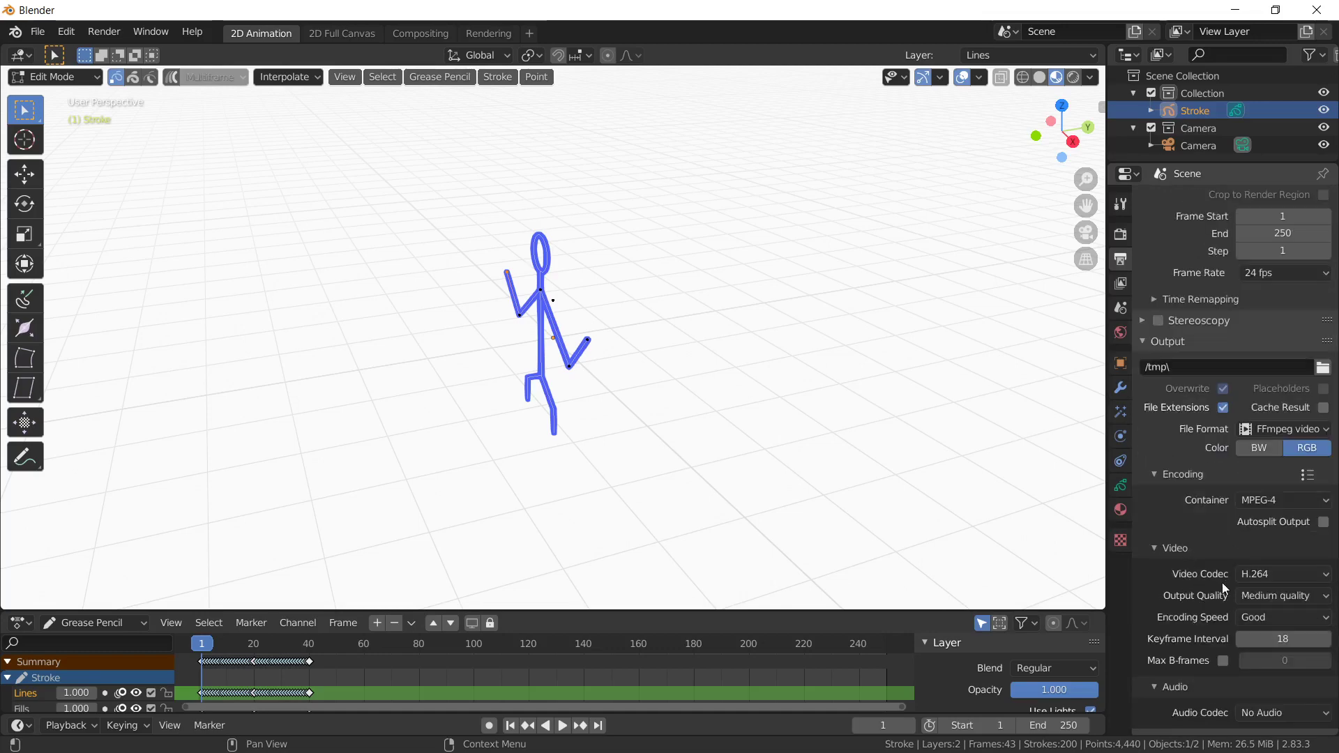
scroll(1187, 657, "down", 2)
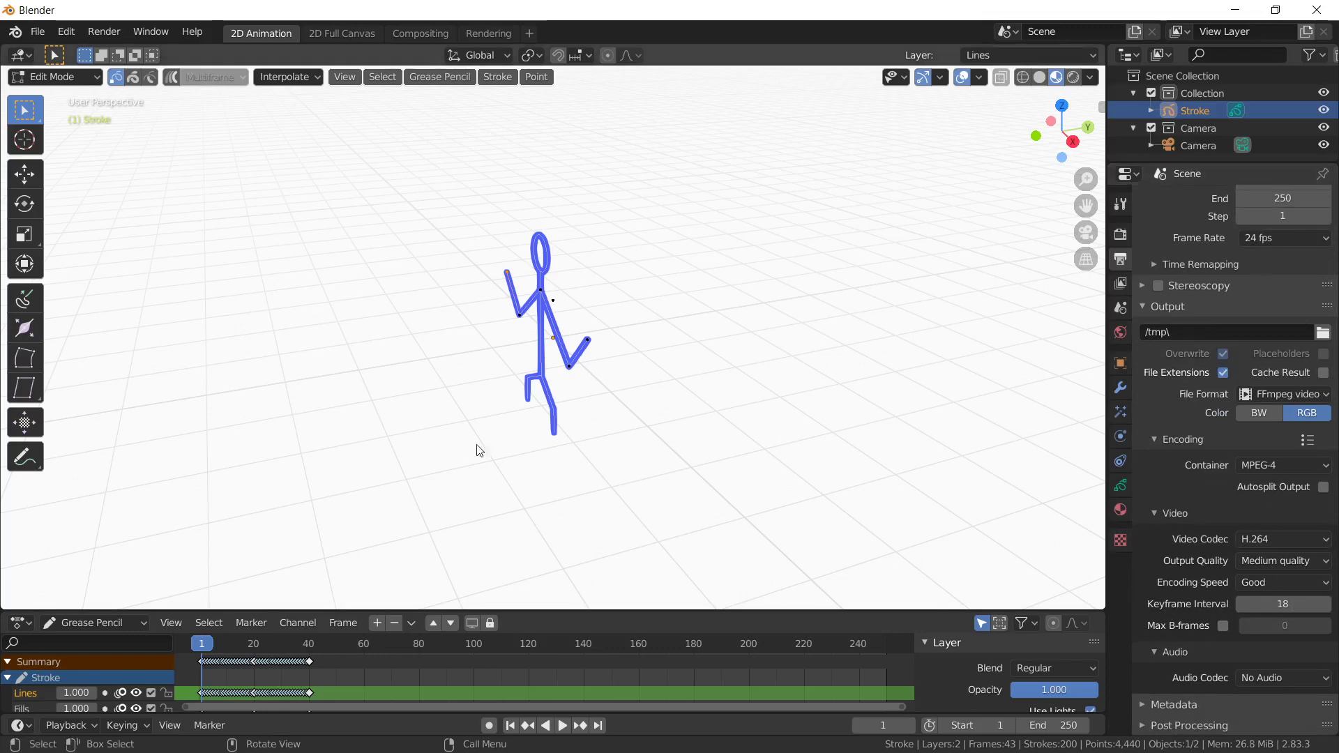
left_click(105, 32)
key("space")
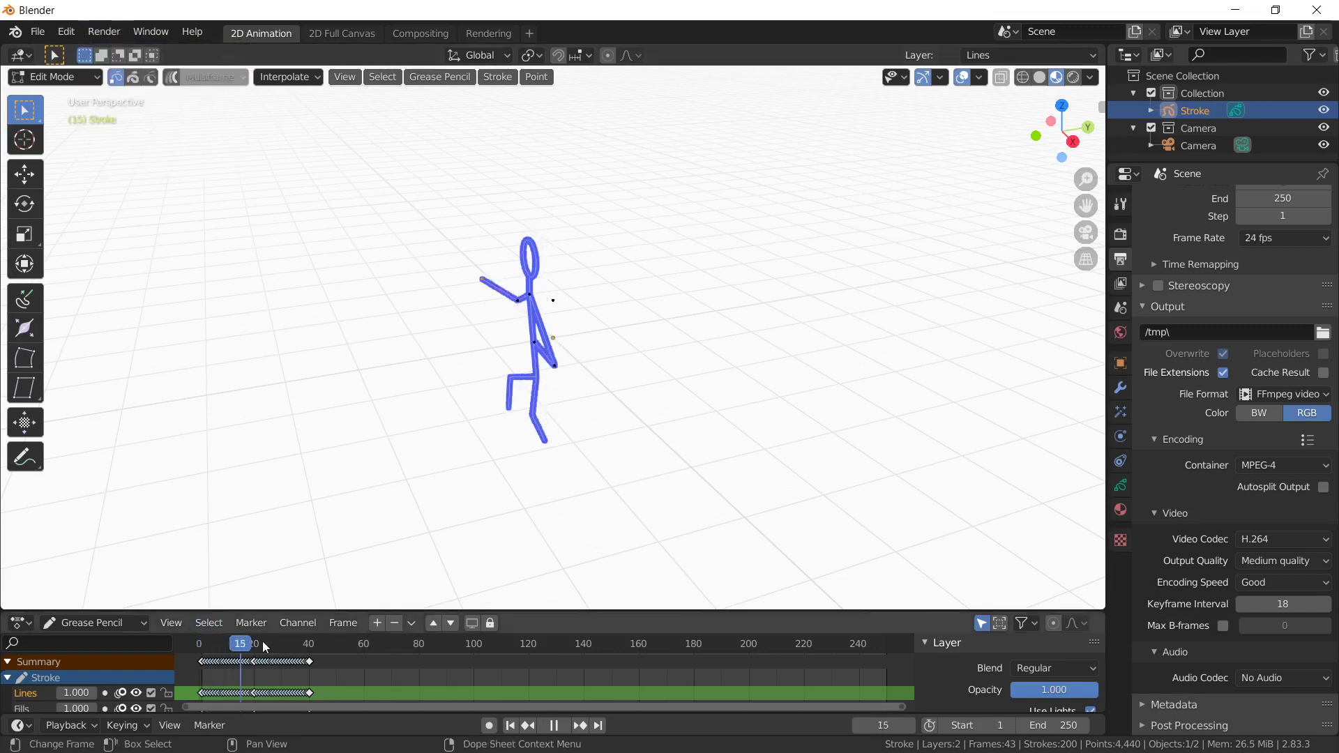